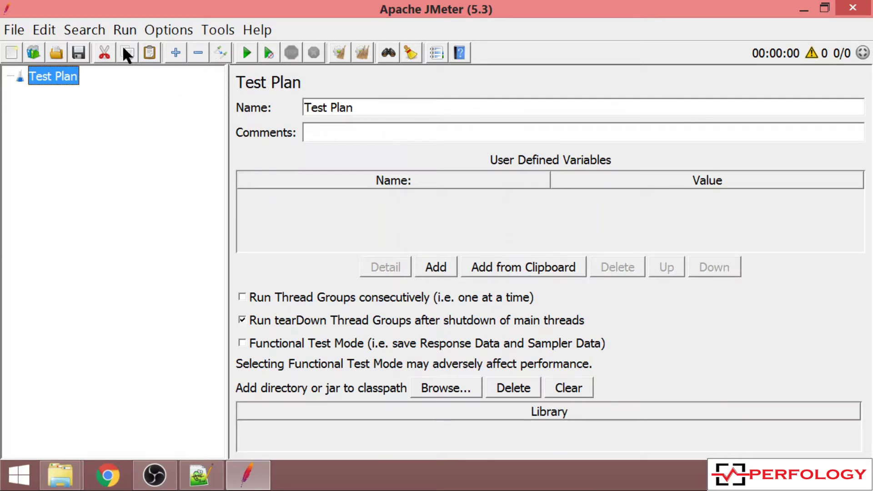
{"action": "left_click", "coordinate": [13, 31]}
{"action": "mouse_move", "coordinate": [44, 30]}
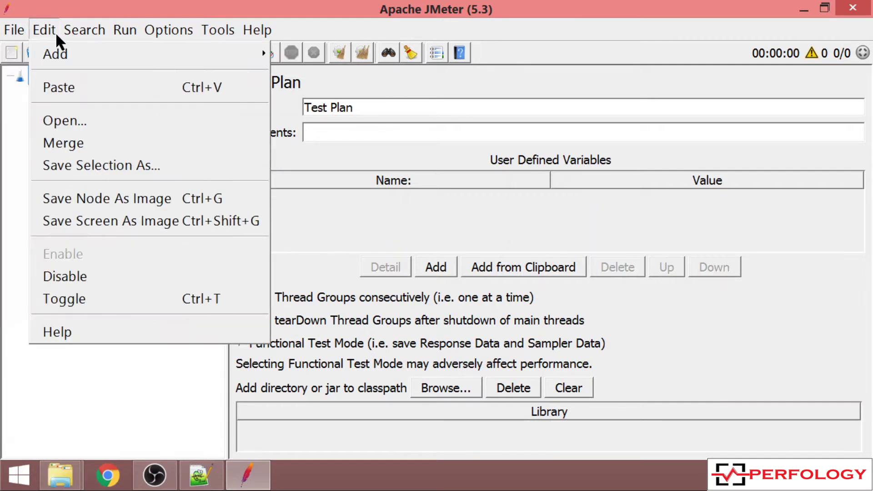
{"action": "mouse_move", "coordinate": [14, 32]}
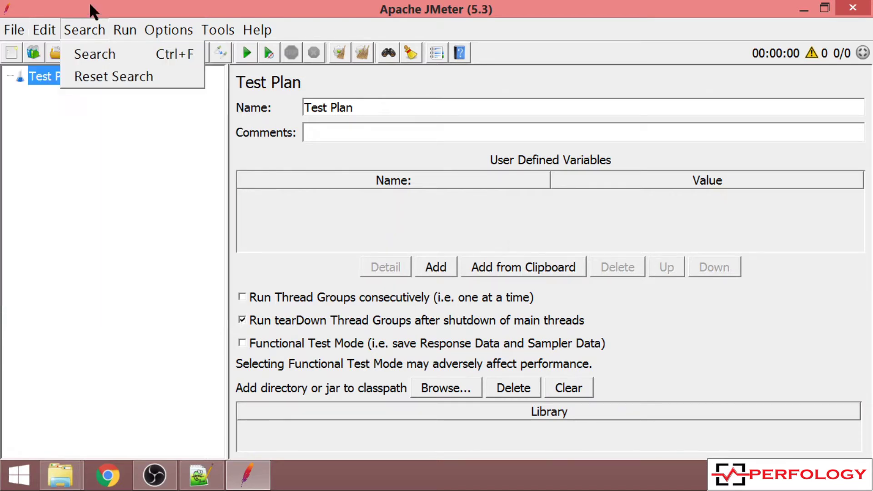
{"action": "left_click", "coordinate": [26, 116]}
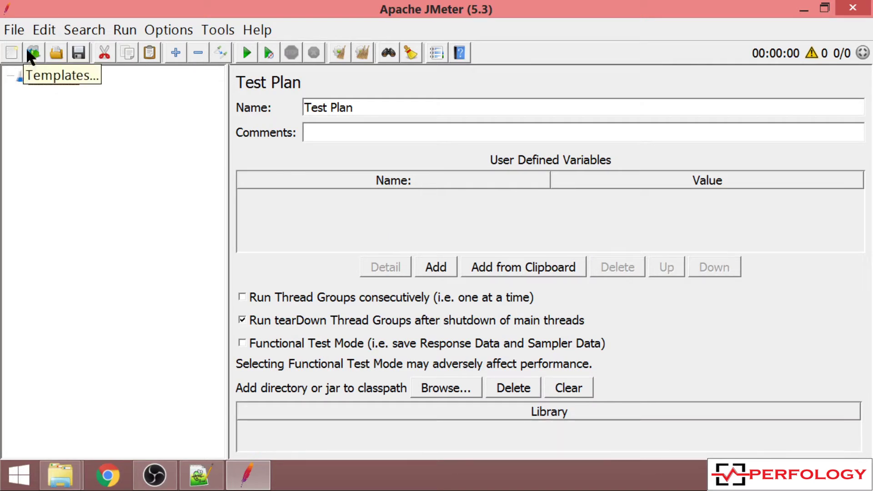
{"action": "left_click", "coordinate": [16, 29]}
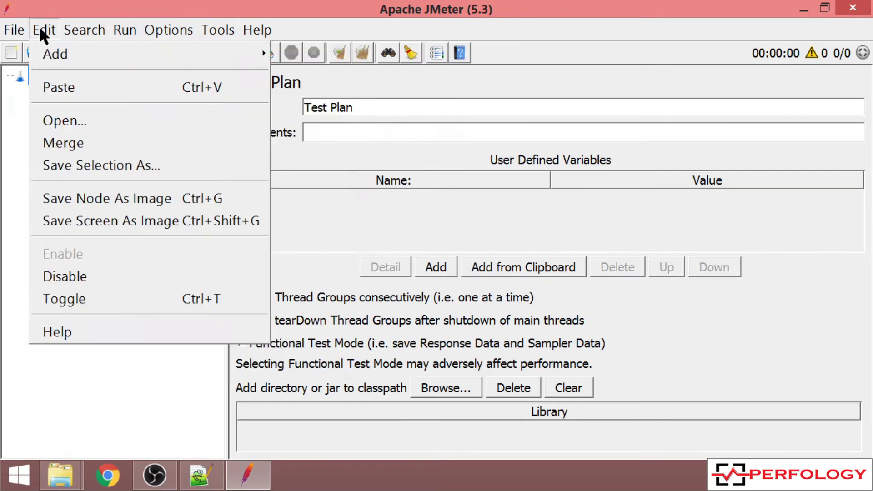
{"action": "left_click", "coordinate": [20, 26]}
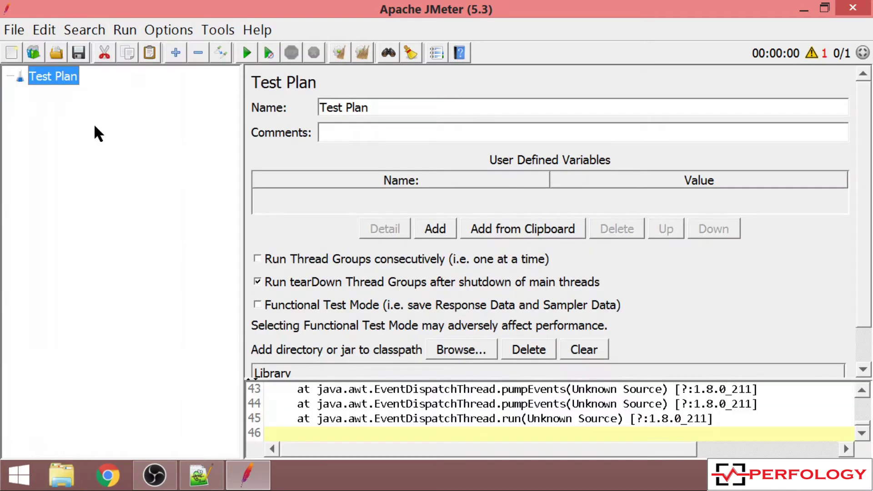
Create a new test plan from the Recording template with its default parameters
{"action": "left_click", "coordinate": [17, 24]}
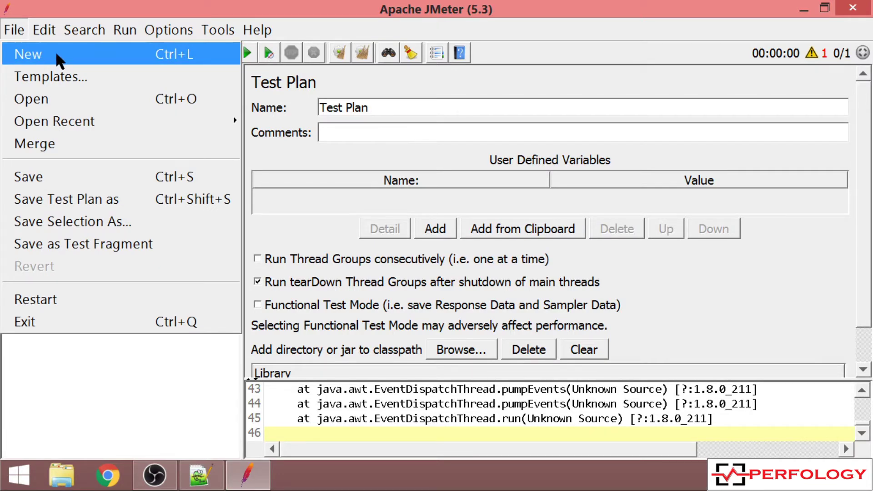
{"action": "left_click", "coordinate": [67, 77]}
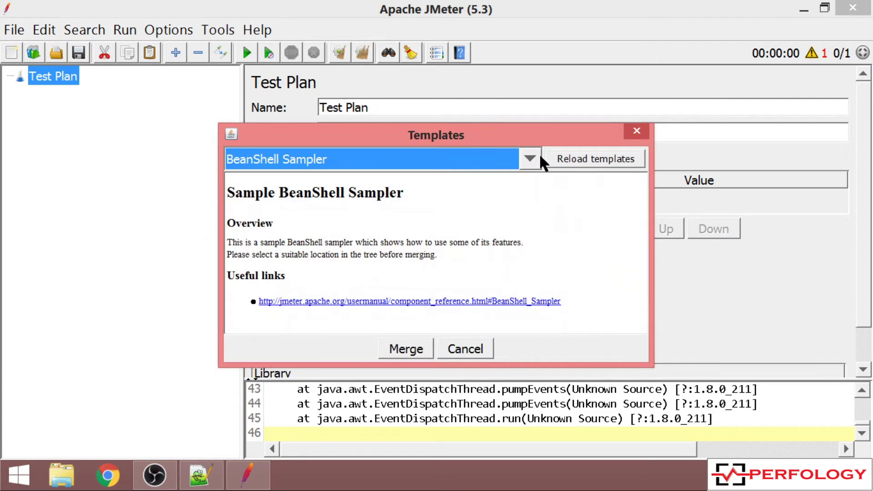
{"action": "left_click", "coordinate": [530, 161]}
{"action": "left_click_drag", "start_coordinate": [535, 194], "coordinate": [536, 239]}
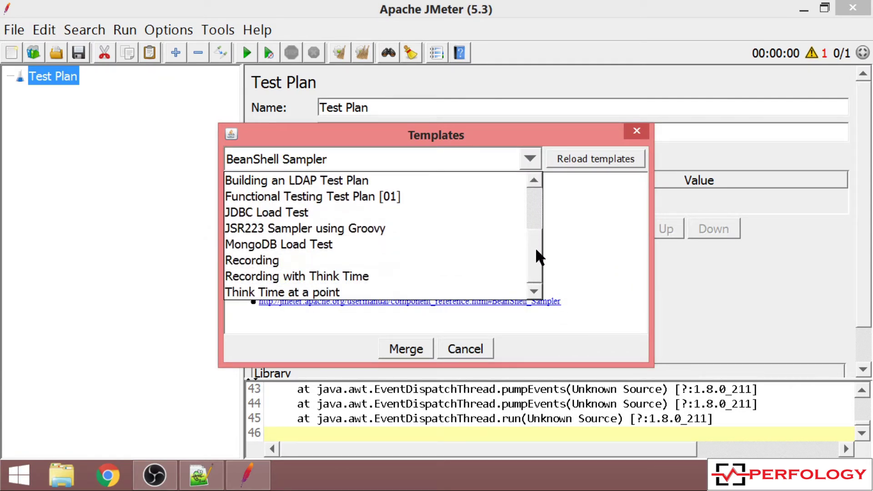
{"action": "left_click", "coordinate": [432, 262]}
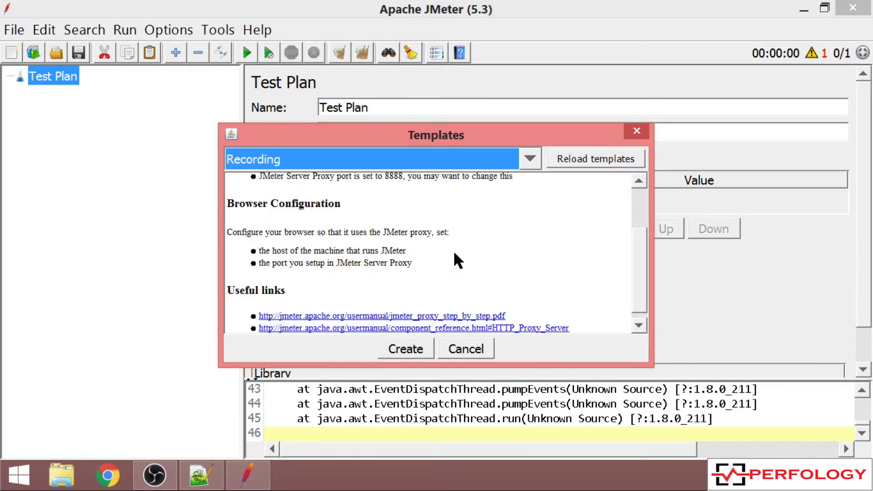
{"action": "scroll", "coordinate": [639, 256], "scroll_direction": "down", "scroll_amount": 1}
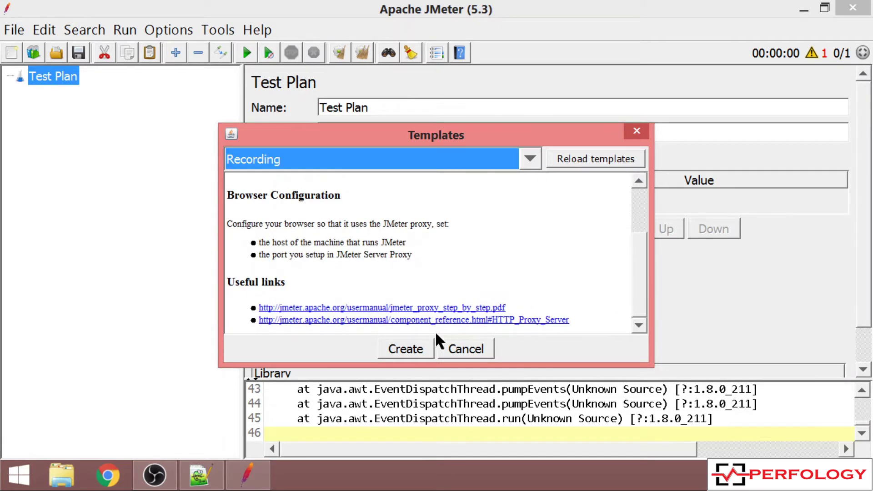
{"action": "left_click", "coordinate": [403, 349]}
{"action": "left_click", "coordinate": [371, 351]}
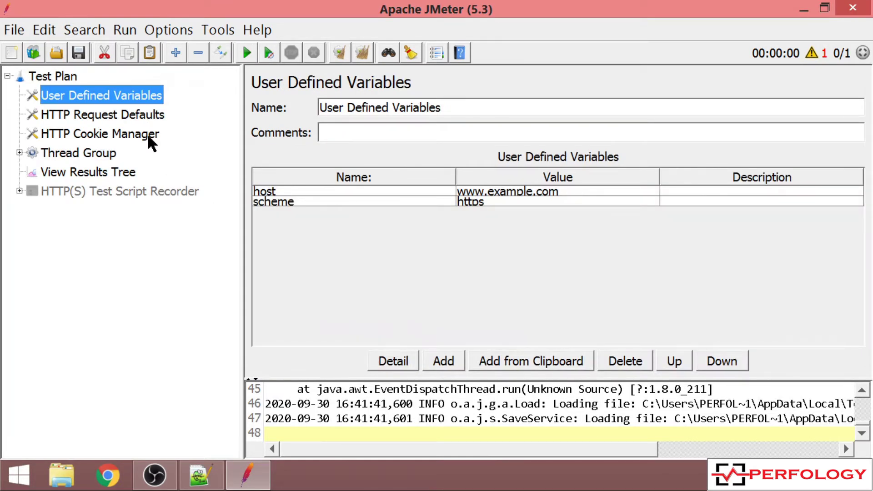
Expand the Thread Group in the test plan tree to view its settings and child elements
{"action": "left_click", "coordinate": [87, 156]}
{"action": "double_click", "coordinate": [87, 156]}
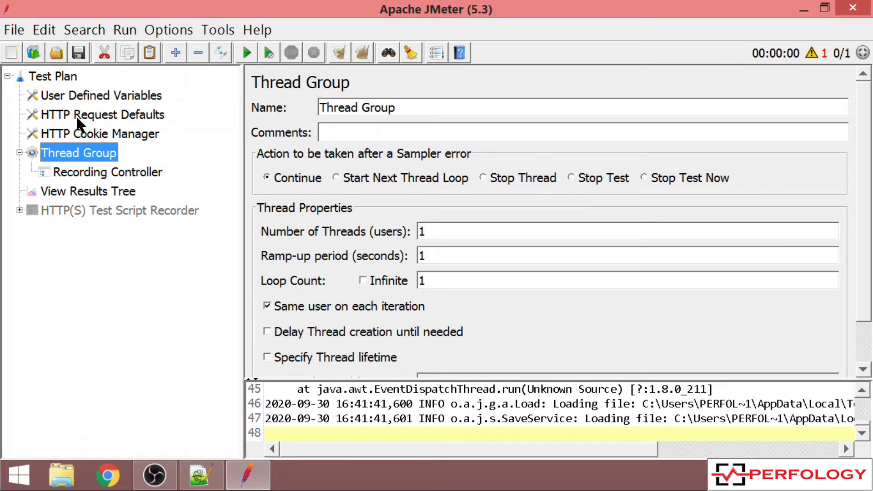
{"action": "left_click", "coordinate": [20, 28]}
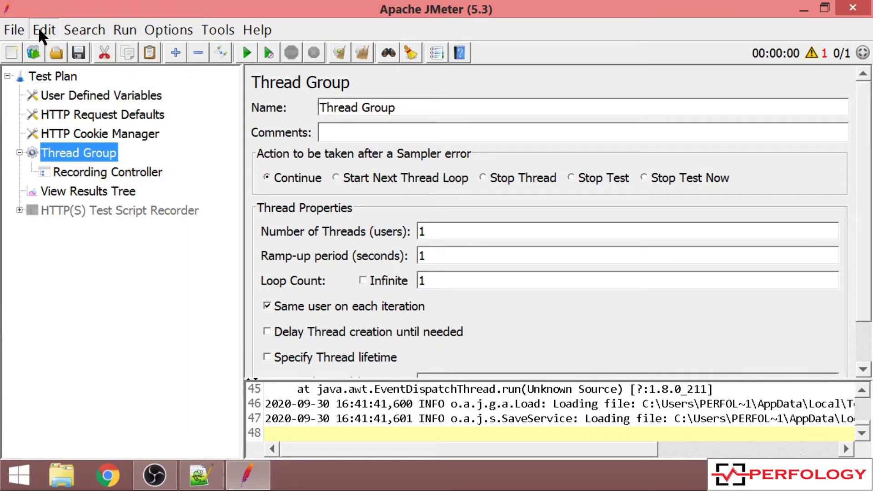
Save the Test Plan node as an image named Test Plan on the desktop
{"action": "left_click", "coordinate": [50, 74]}
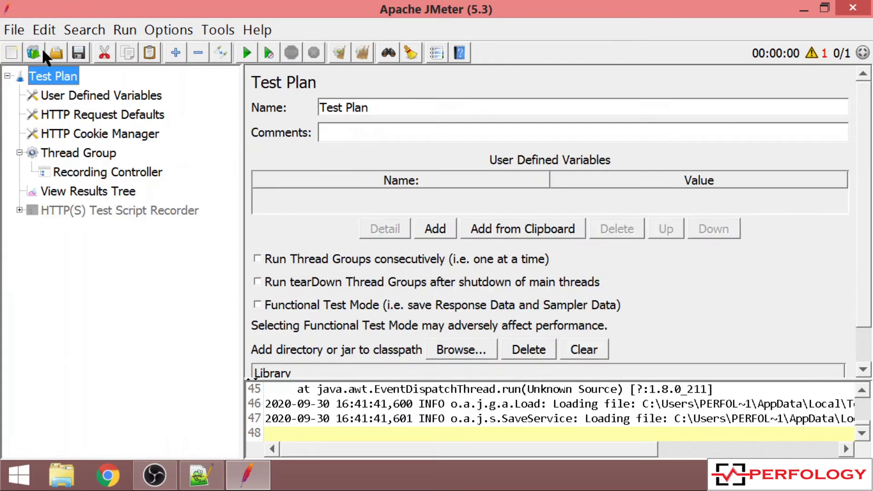
{"action": "left_click", "coordinate": [40, 29]}
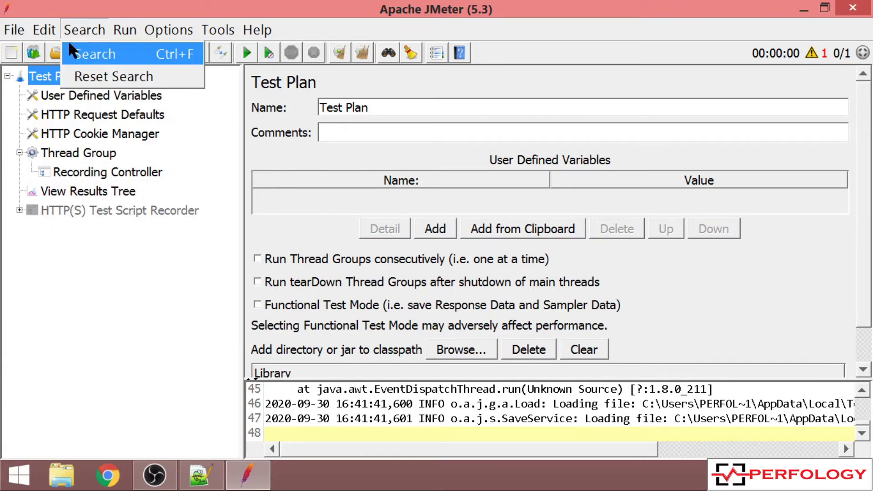
{"action": "mouse_move", "coordinate": [94, 60]}
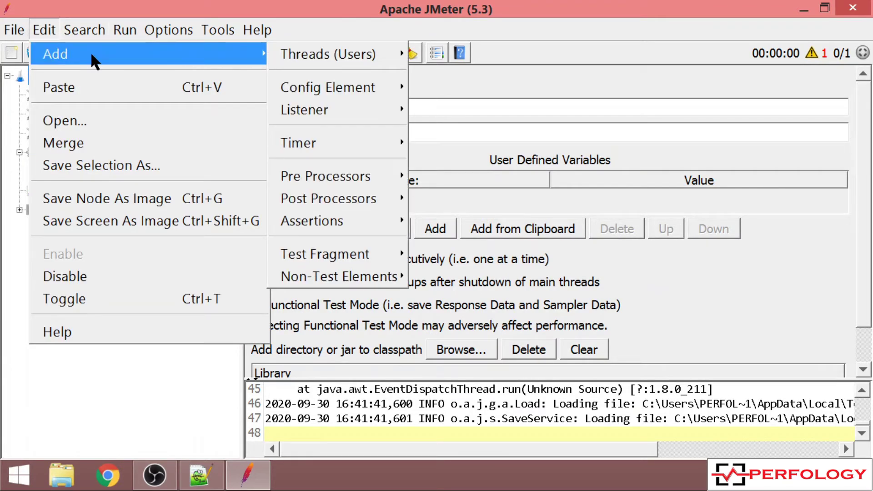
{"action": "mouse_move", "coordinate": [308, 56]}
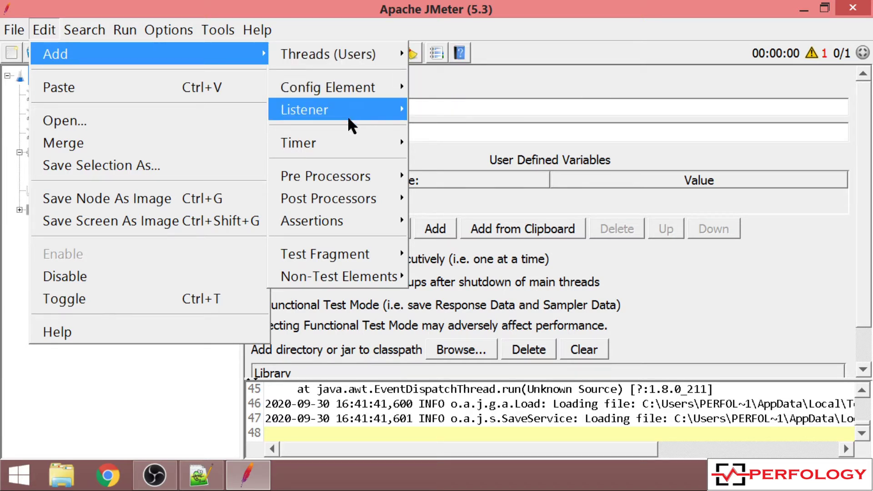
{"action": "mouse_move", "coordinate": [345, 141]}
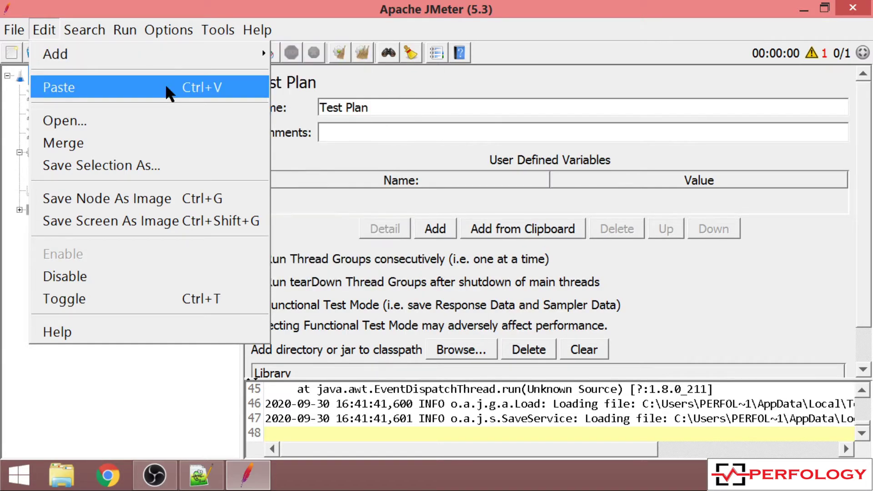
{"action": "left_click", "coordinate": [151, 197]}
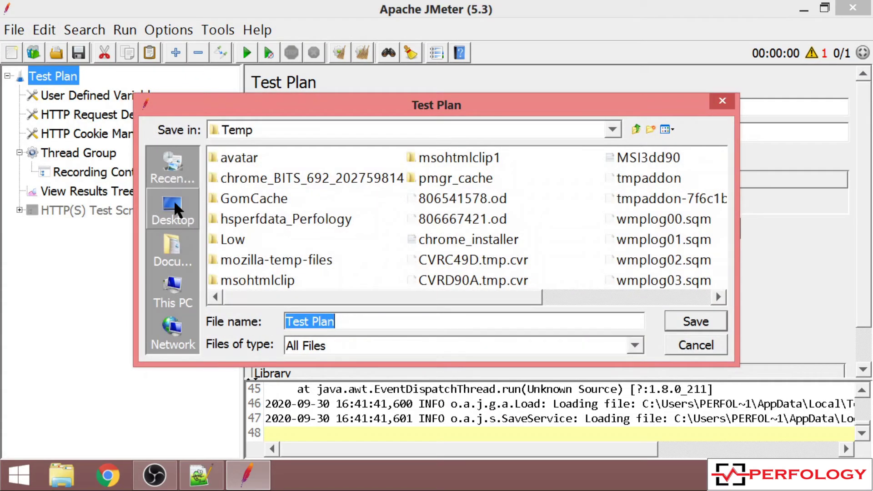
{"action": "left_click", "coordinate": [173, 207]}
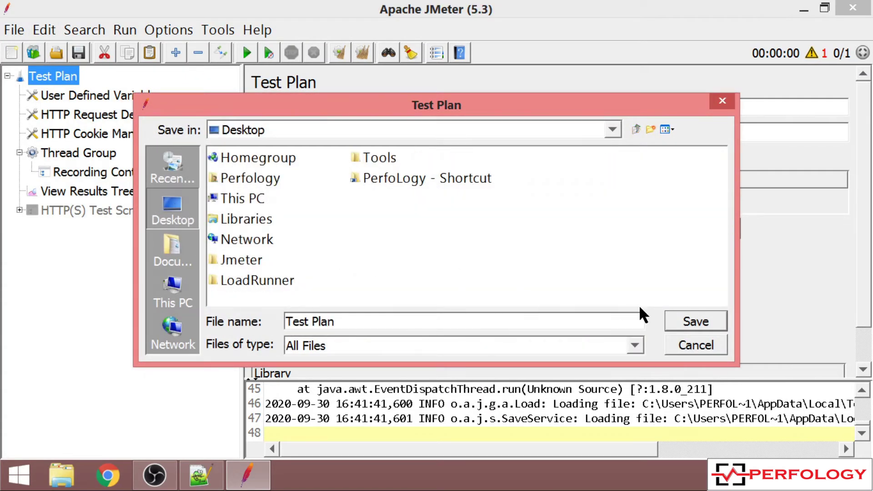
{"action": "left_click", "coordinate": [704, 322]}
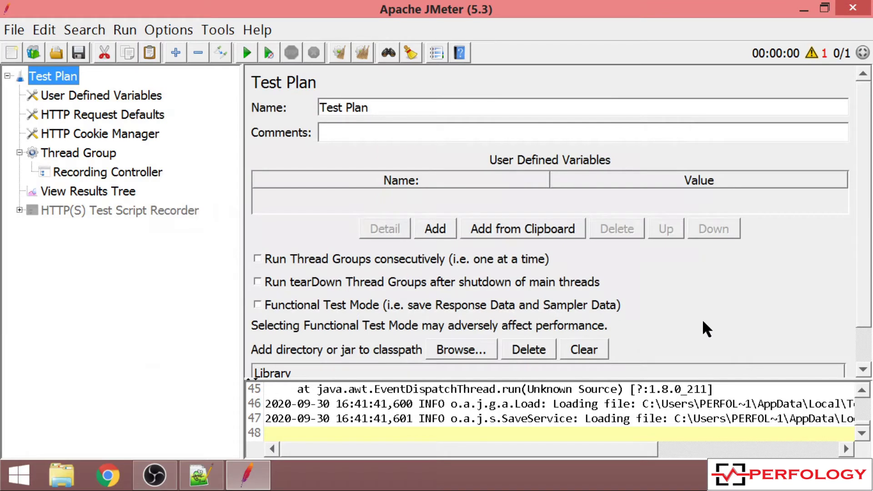
View the saved node image Test Plan from the desktop, close it and return to JMeter
{"action": "key", "text": "super+d"}
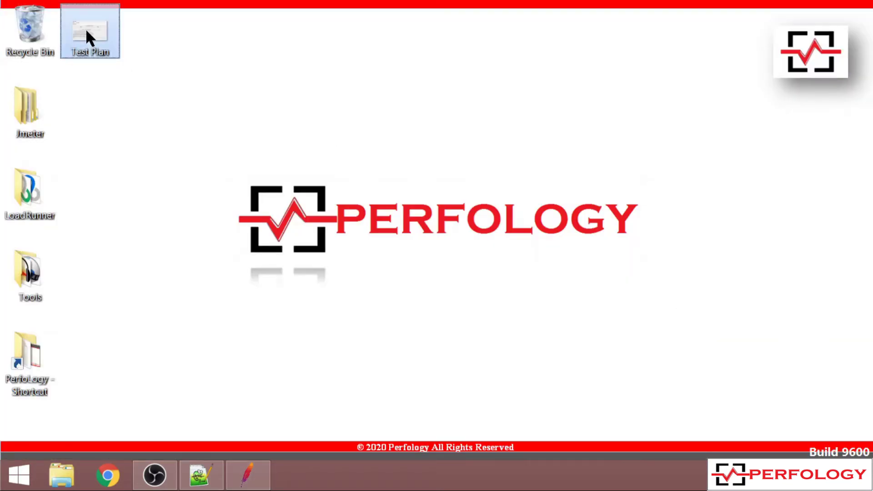
{"action": "double_click", "coordinate": [86, 31]}
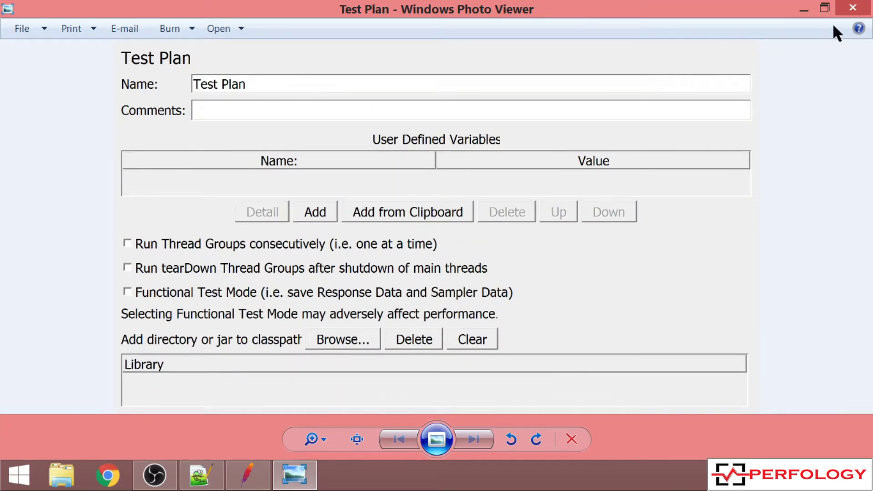
{"action": "left_click", "coordinate": [853, 8]}
{"action": "left_click", "coordinate": [248, 475]}
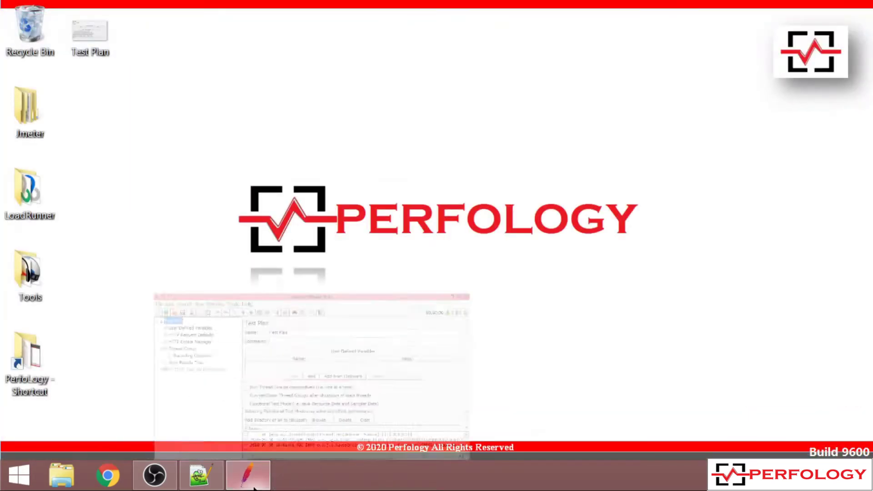
Save the entire JMeter screen as an image on the desktop under the existing name Test Plan
{"action": "left_click", "coordinate": [47, 30]}
{"action": "mouse_move", "coordinate": [84, 29]}
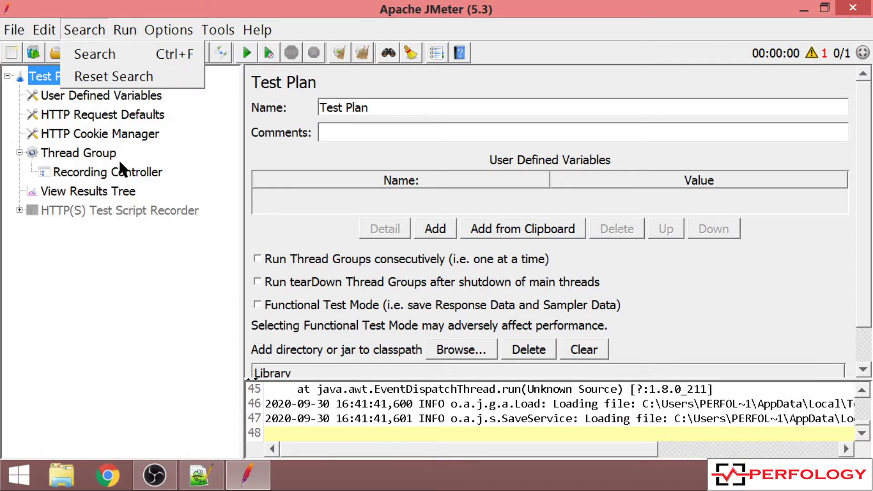
{"action": "mouse_move", "coordinate": [45, 30]}
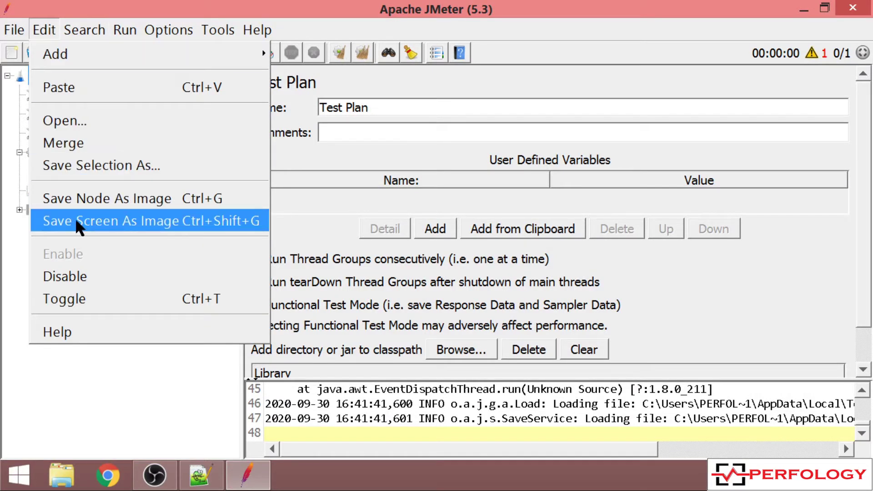
{"action": "left_click", "coordinate": [122, 219]}
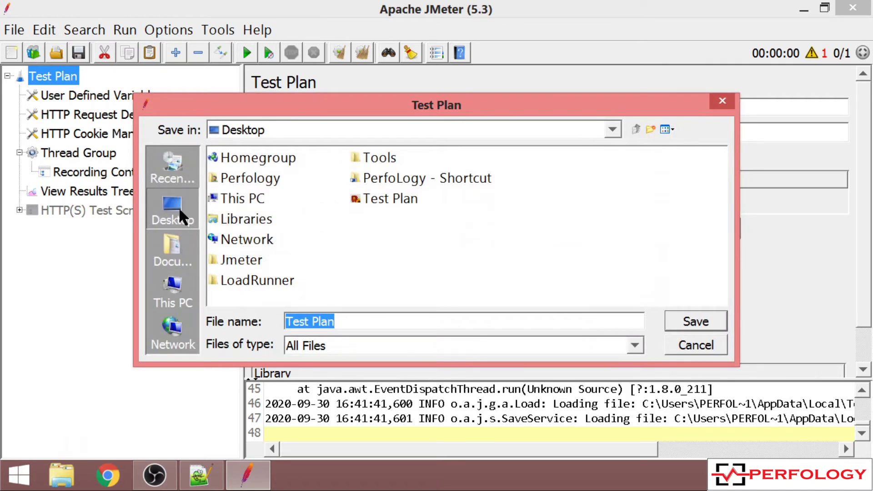
{"action": "left_click", "coordinate": [673, 319]}
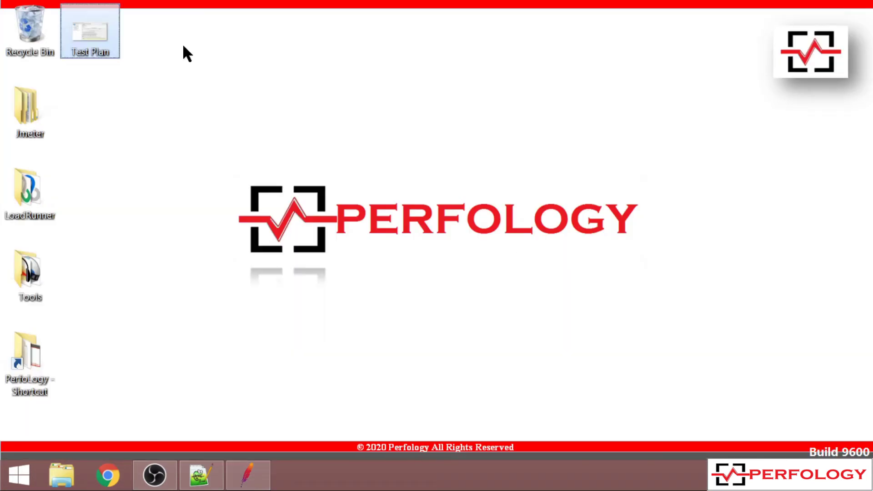
View the saved full-screen image Test Plan from the desktop, close it and return to JMeter
{"action": "double_click", "coordinate": [99, 34]}
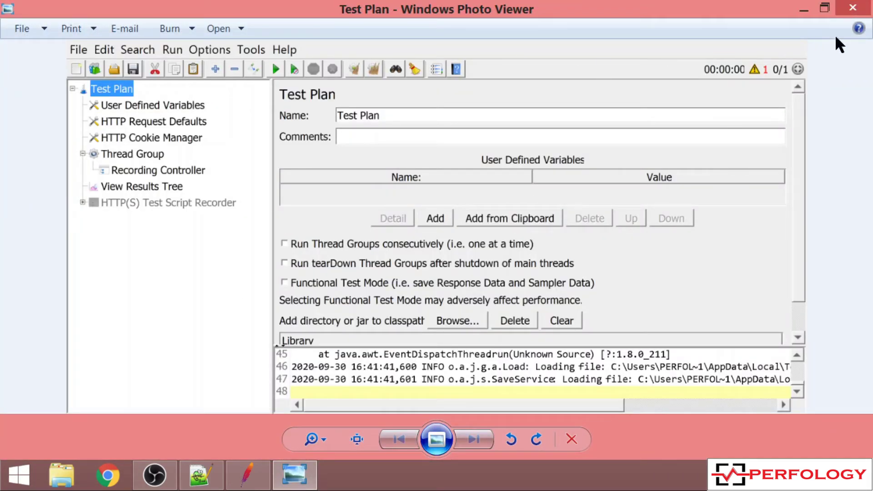
{"action": "left_click", "coordinate": [853, 8]}
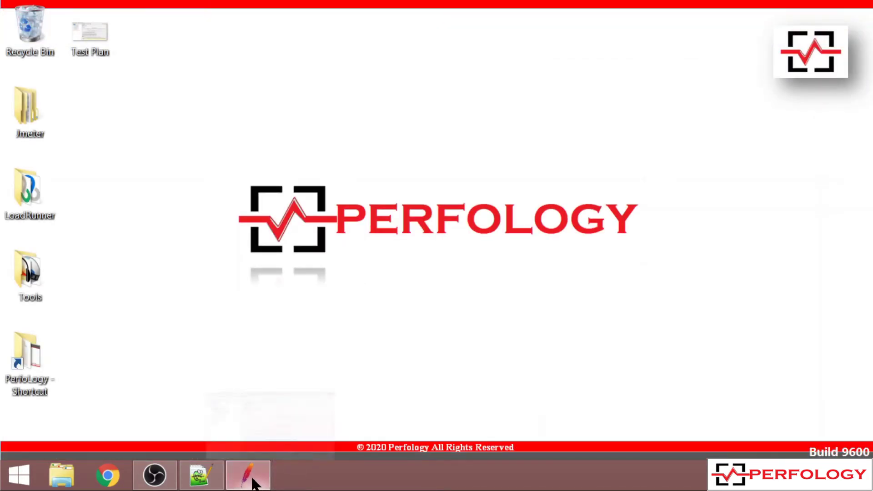
{"action": "left_click", "coordinate": [250, 474]}
Disable the HTTP Cookie Manager element in the test plan, then select the Thread Group
{"action": "left_click", "coordinate": [51, 31]}
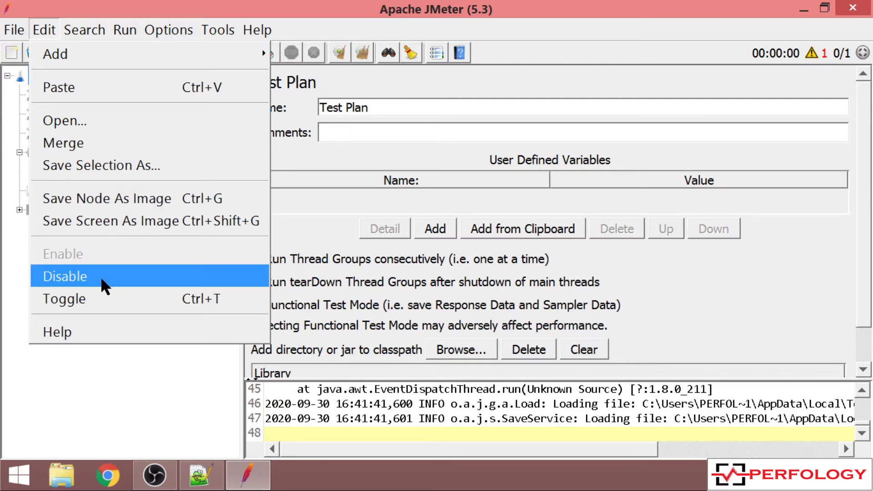
{"action": "left_click", "coordinate": [29, 260]}
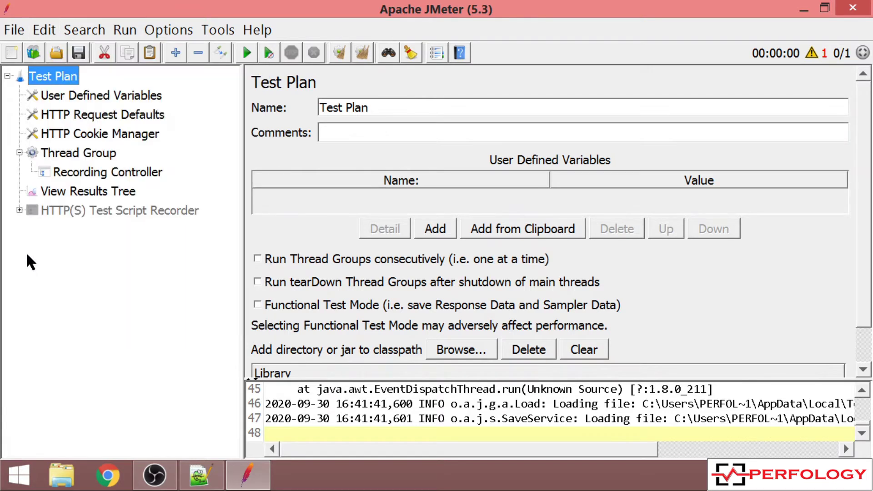
{"action": "left_click", "coordinate": [69, 137]}
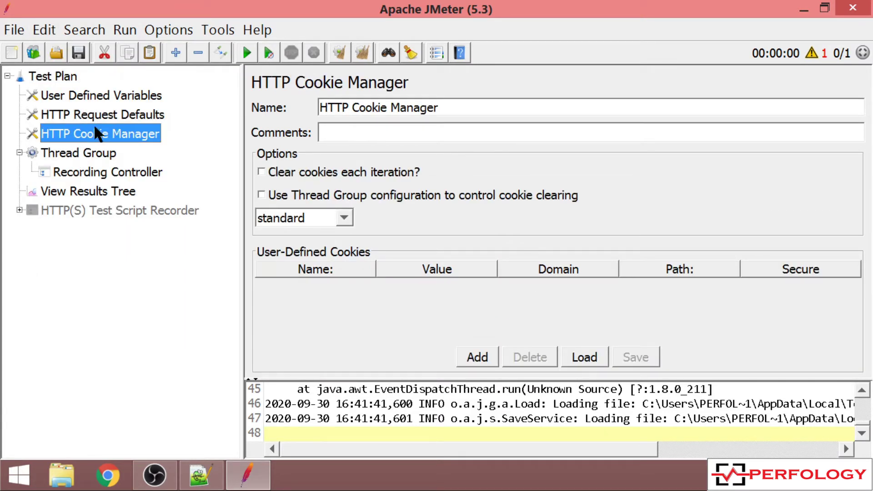
{"action": "left_click", "coordinate": [50, 24]}
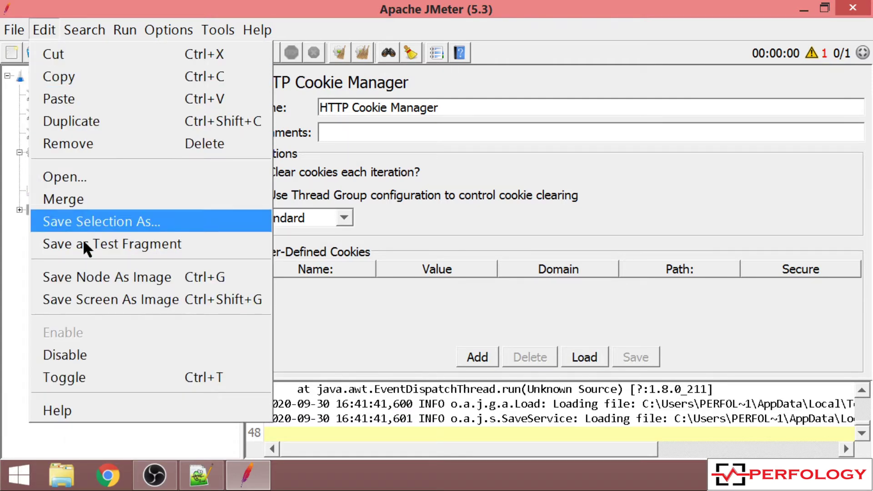
{"action": "left_click", "coordinate": [75, 350]}
{"action": "left_click", "coordinate": [69, 153]}
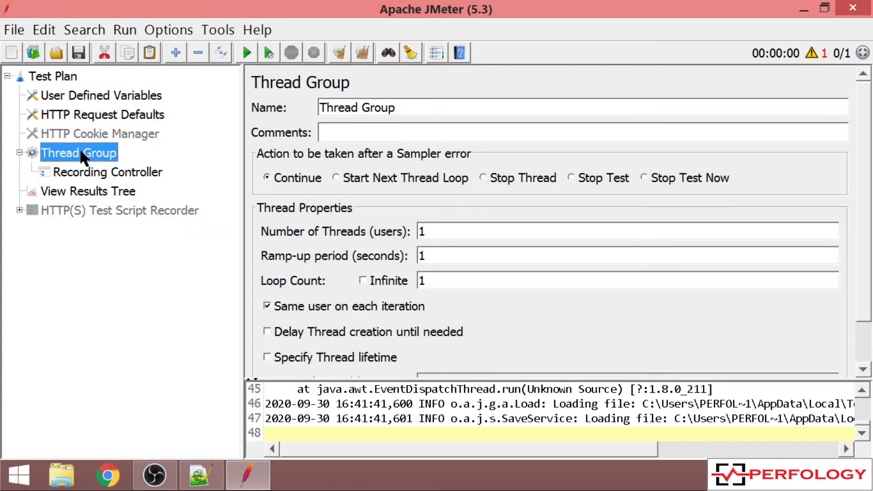
Re-enable the disabled HTTP Cookie Manager element in the test plan
{"action": "left_click", "coordinate": [112, 133]}
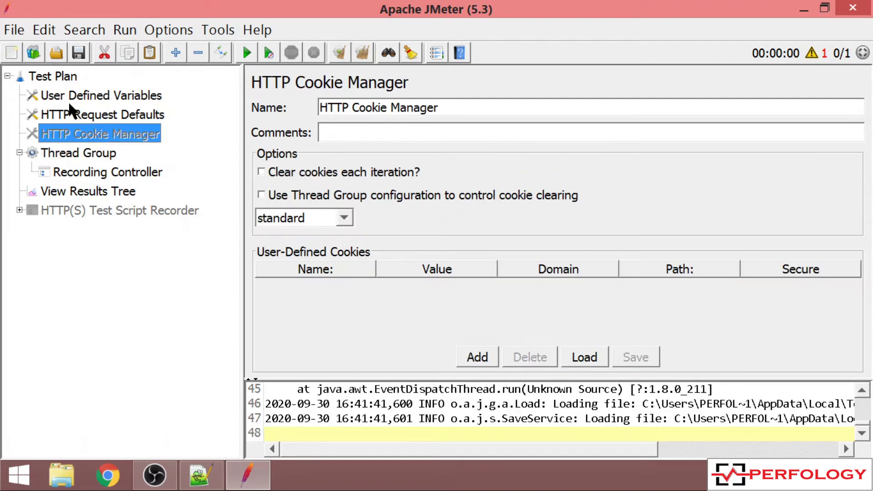
{"action": "left_click", "coordinate": [47, 28]}
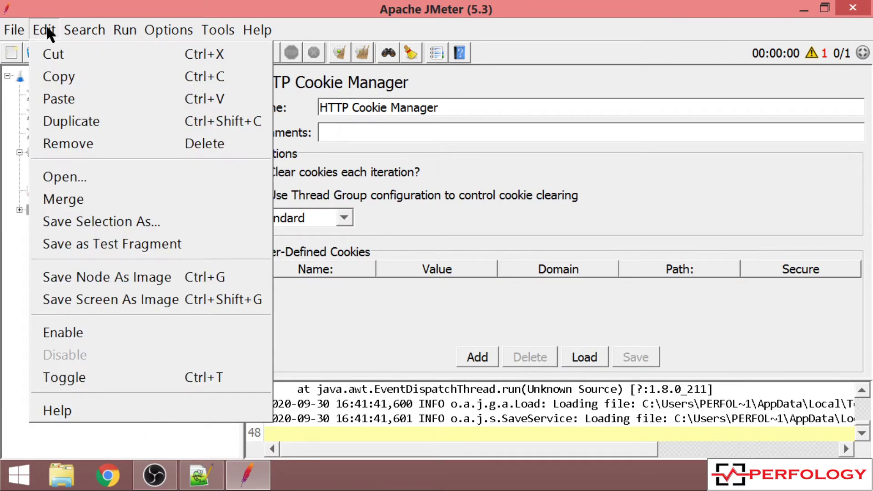
{"action": "left_click", "coordinate": [93, 339]}
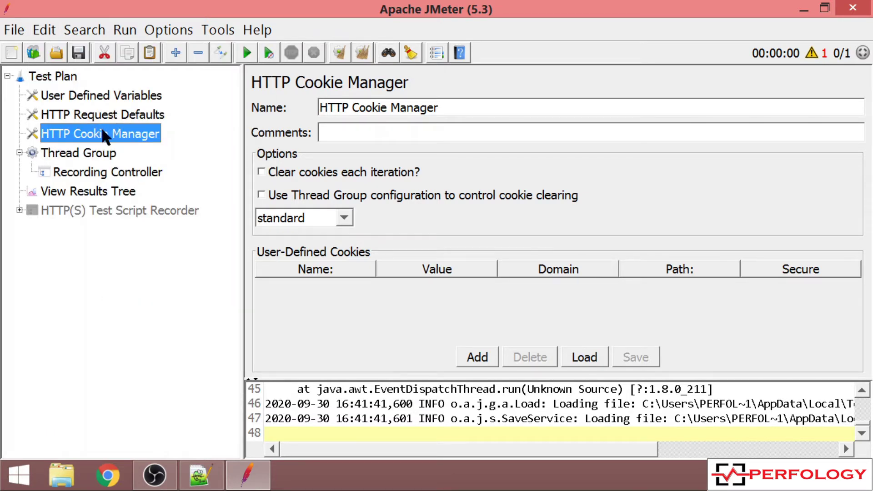
Toggle the HTTP Cookie Manager element off and back on twice
{"action": "left_click", "coordinate": [220, 53]}
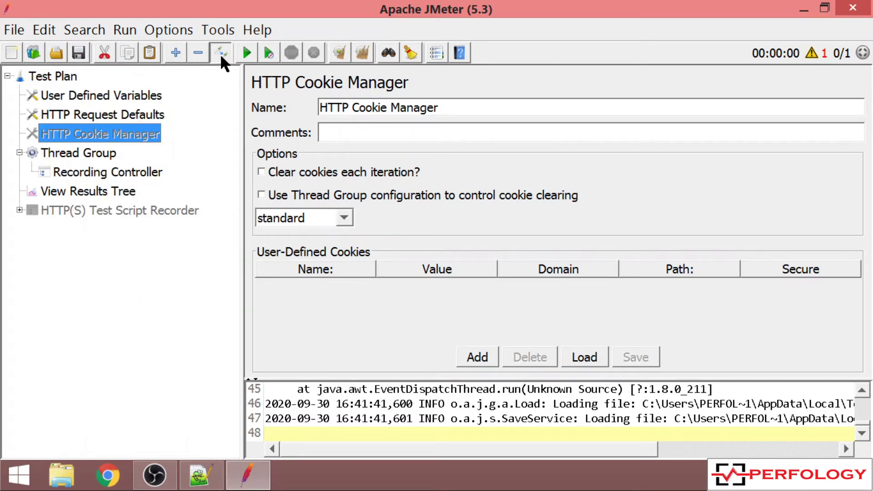
{"action": "left_click", "coordinate": [220, 53]}
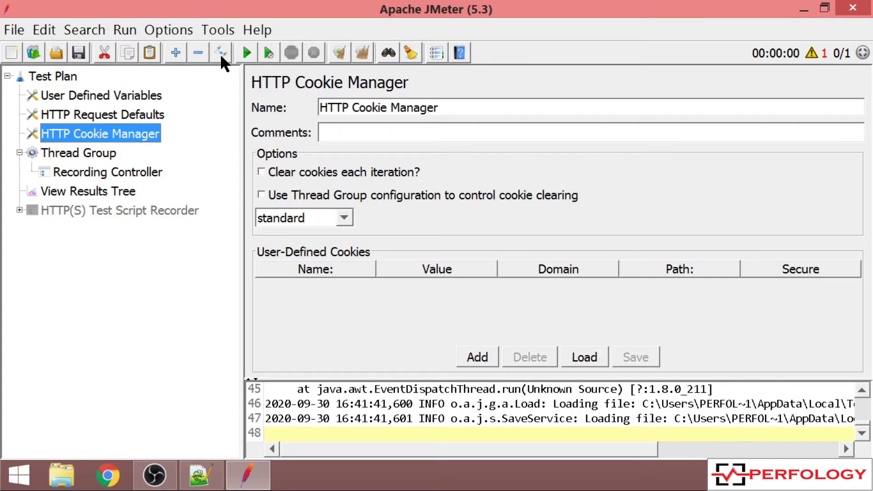
{"action": "left_click", "coordinate": [220, 54]}
{"action": "left_click", "coordinate": [221, 54]}
Compare the available file commands with the editing commands for the HTTP Cookie Manager element, without running any
{"action": "left_click", "coordinate": [44, 30]}
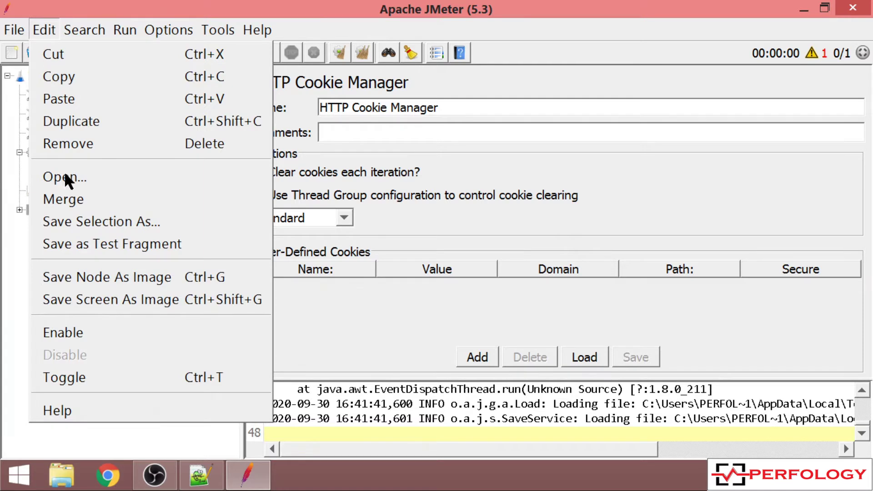
{"action": "left_click", "coordinate": [15, 300]}
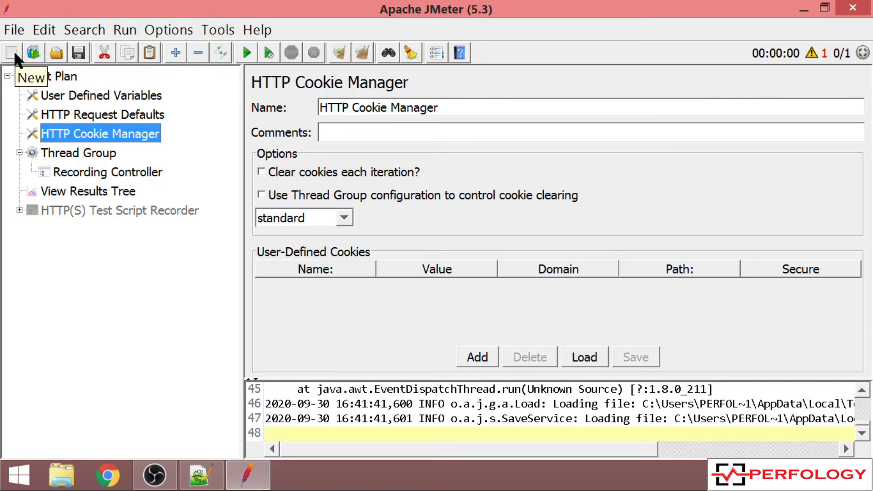
{"action": "left_click", "coordinate": [13, 30]}
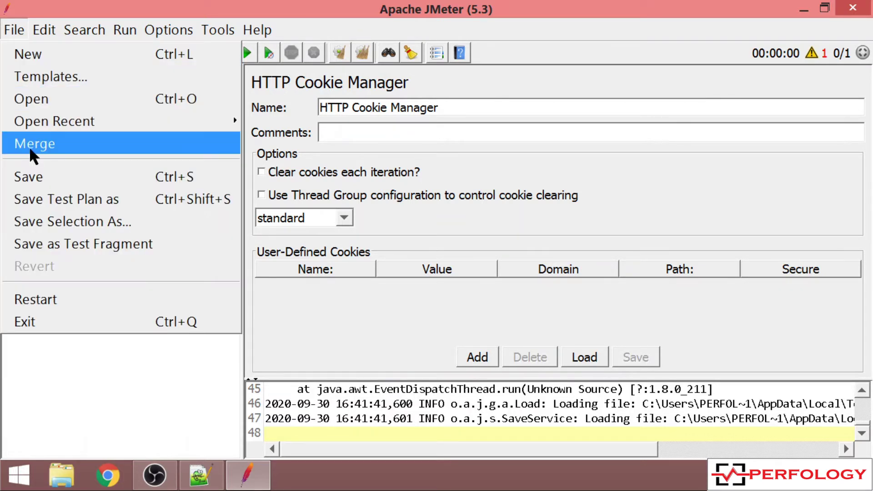
{"action": "mouse_move", "coordinate": [36, 29]}
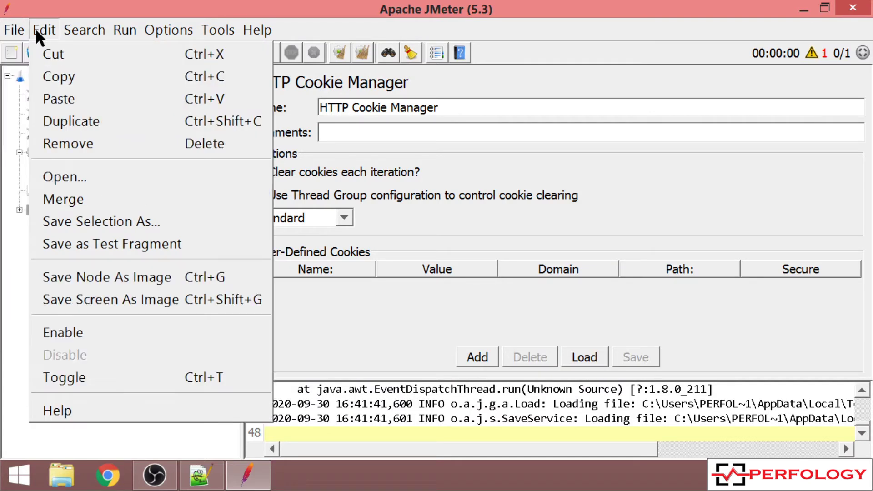
{"action": "left_click", "coordinate": [12, 127]}
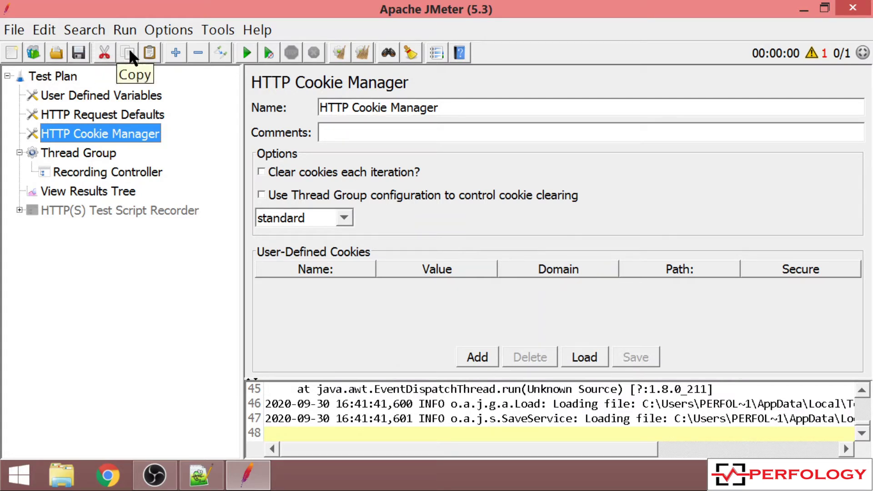
{"action": "left_click", "coordinate": [44, 30]}
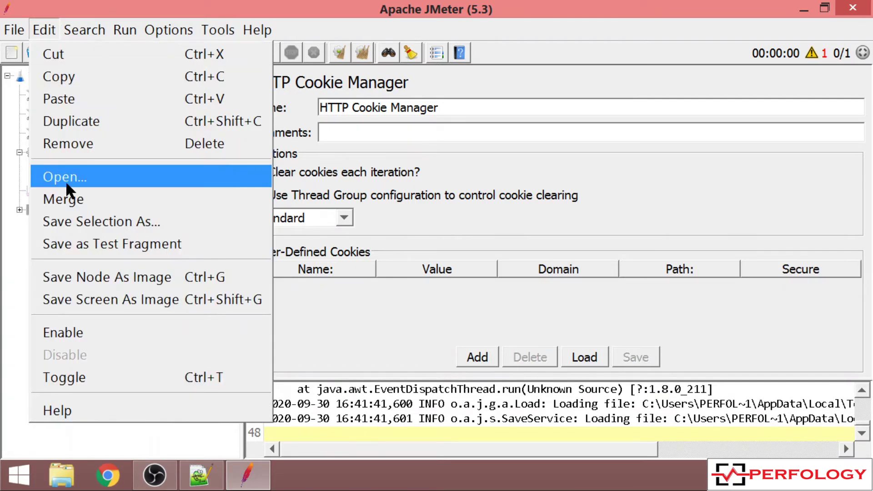
{"action": "mouse_move", "coordinate": [9, 30]}
{"action": "mouse_move", "coordinate": [42, 34]}
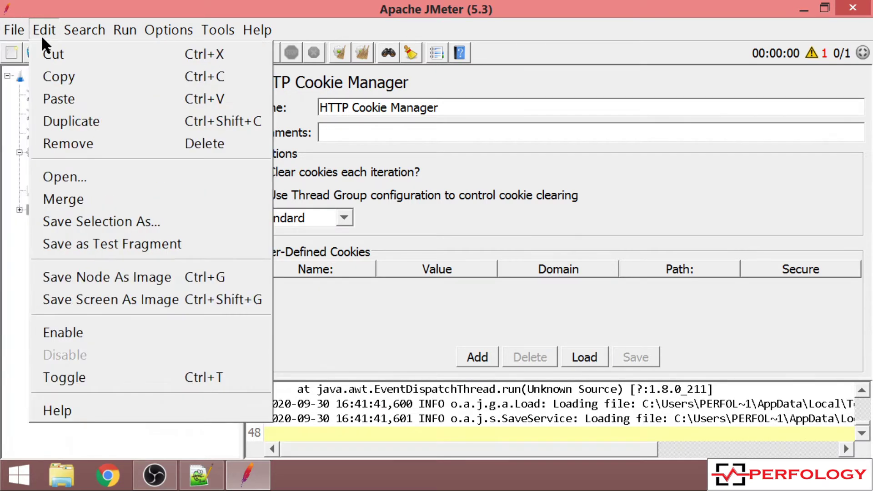
{"action": "left_click", "coordinate": [8, 114]}
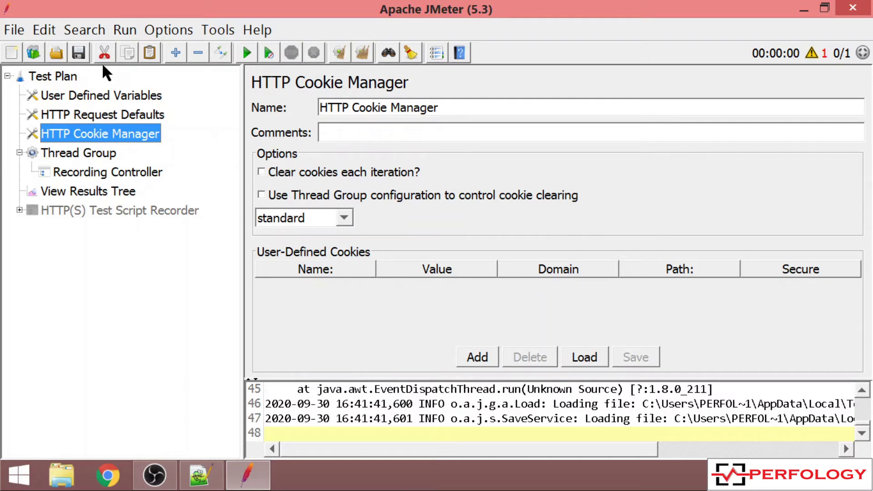
Search the whole test plan tree for "example" with case-sensitive matching and close the search dialog
{"action": "left_click", "coordinate": [88, 31]}
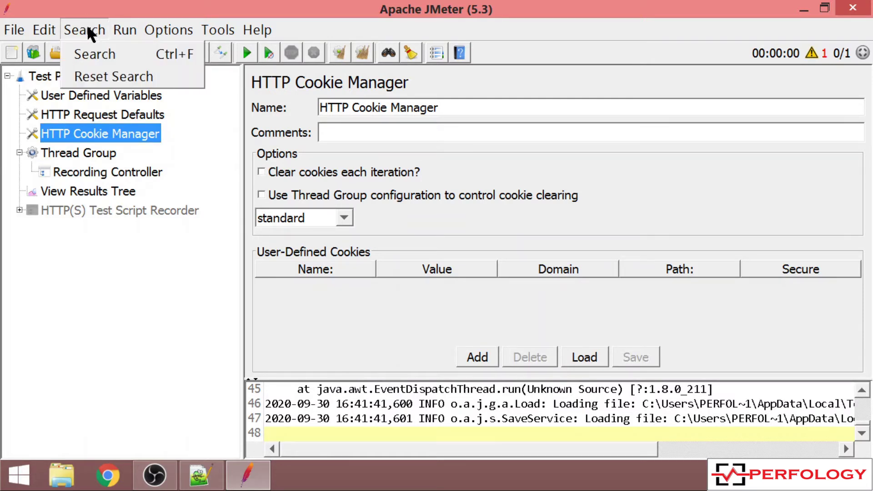
{"action": "left_click", "coordinate": [108, 50]}
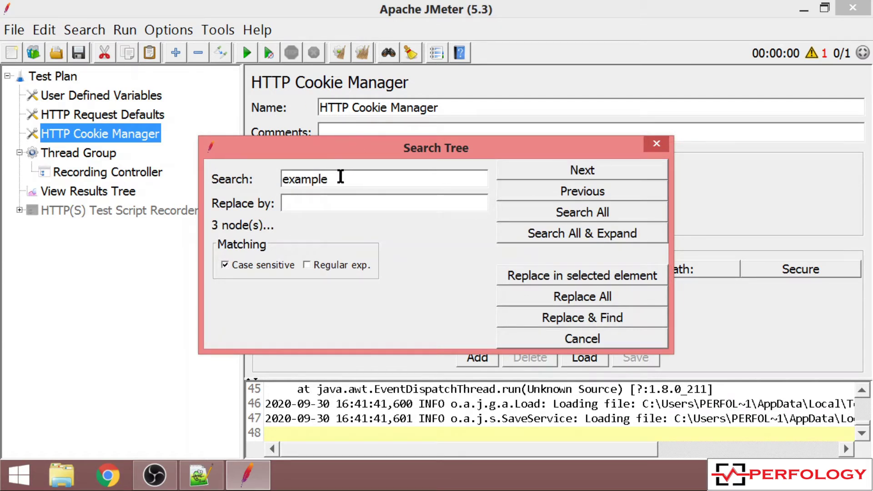
{"action": "left_click_drag", "start_coordinate": [339, 177], "coordinate": [269, 178]}
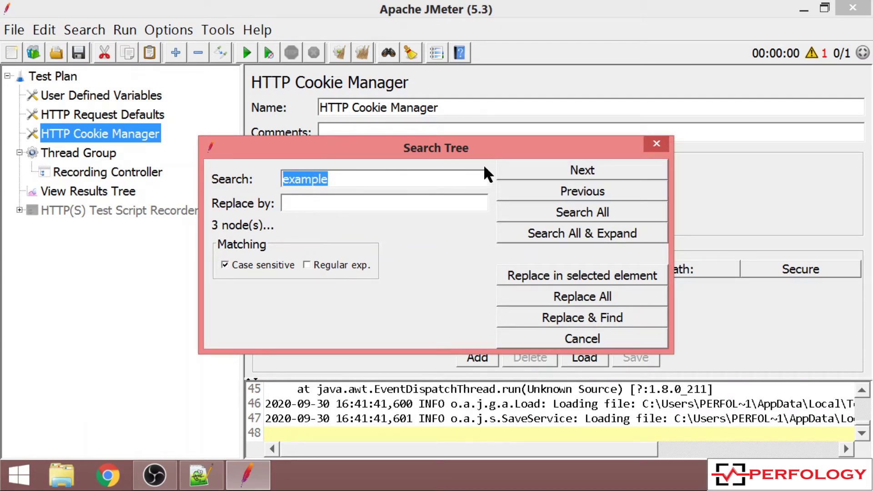
{"action": "left_click", "coordinate": [556, 211]}
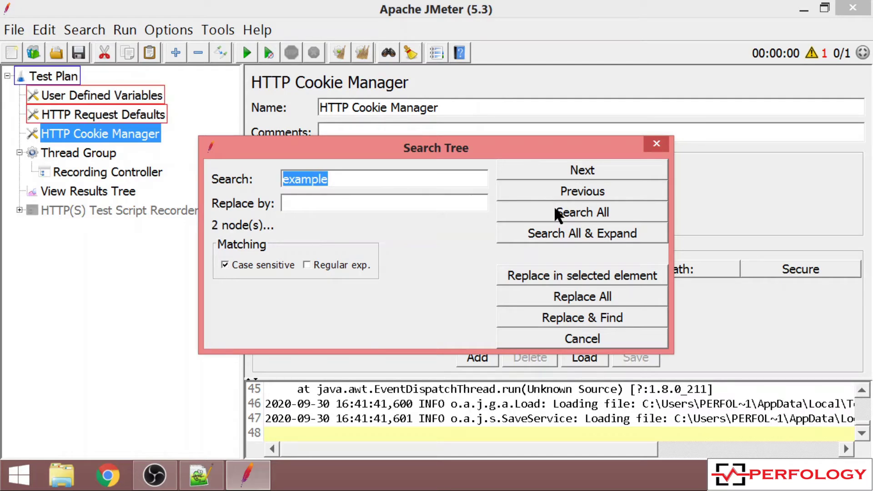
{"action": "left_click", "coordinate": [656, 143]}
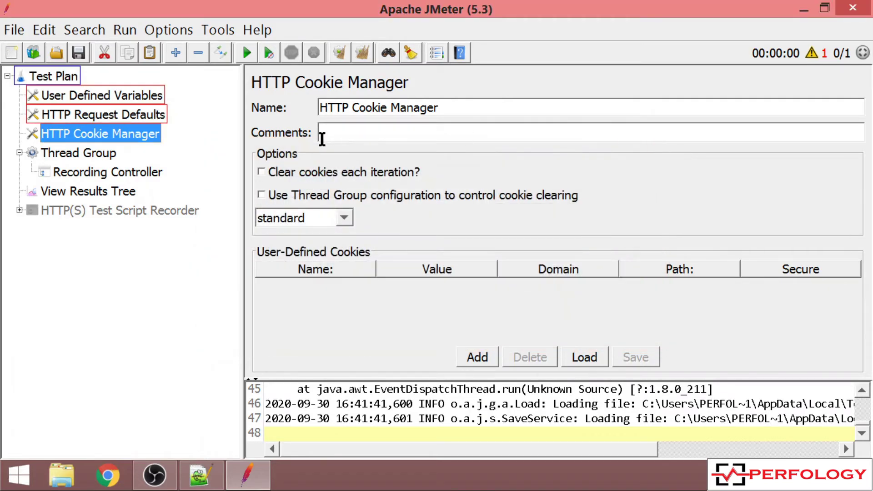
Inspect the host variable in the highlighted User Defined Variables element and reset the search highlighting
{"action": "left_click", "coordinate": [120, 97]}
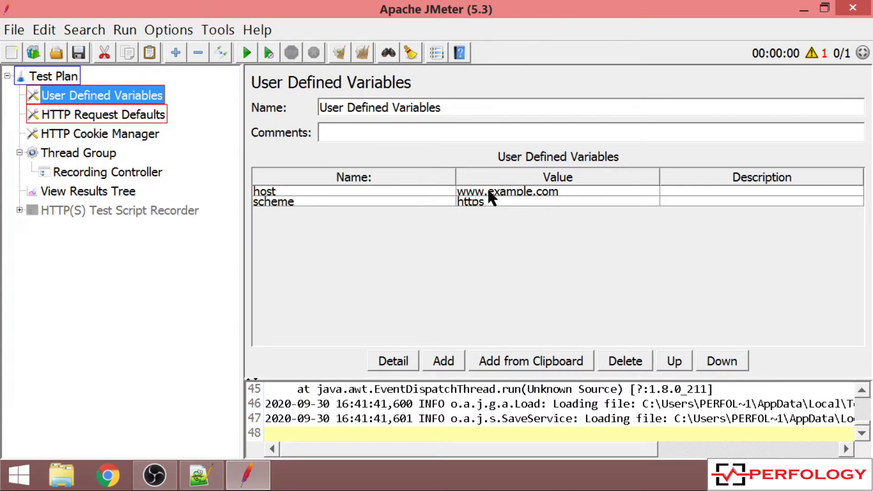
{"action": "left_click", "coordinate": [514, 193]}
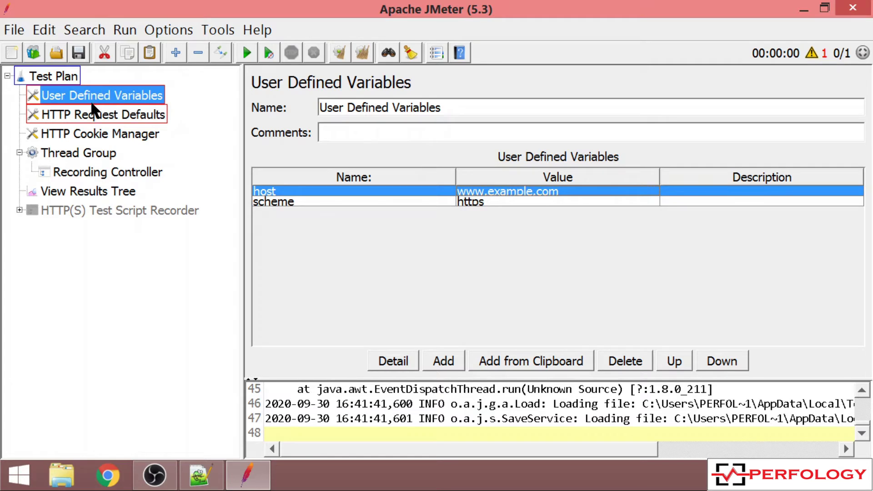
{"action": "left_click", "coordinate": [92, 29]}
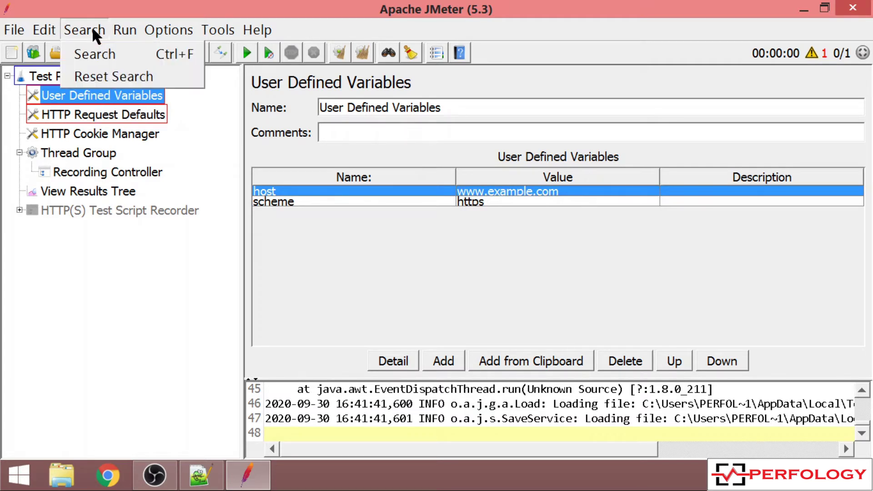
{"action": "left_click", "coordinate": [123, 78]}
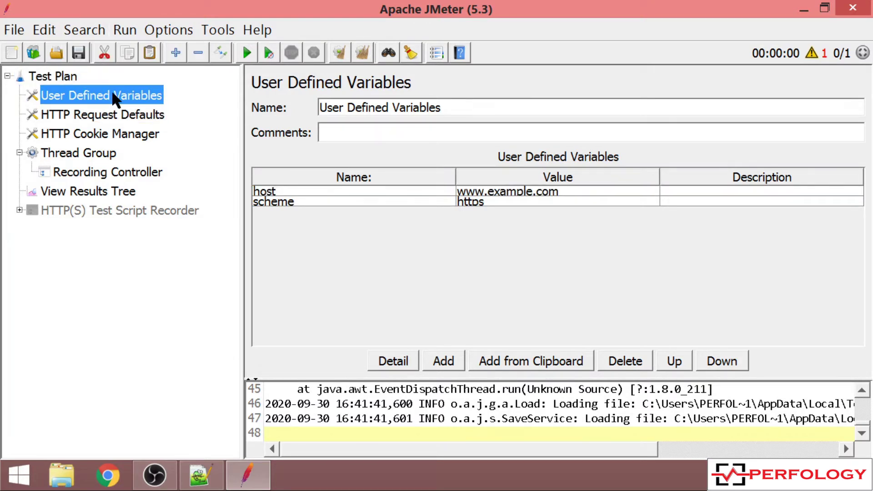
Clear the View Results Tree listener's results, and clear all results together with the log
{"action": "left_click", "coordinate": [124, 32]}
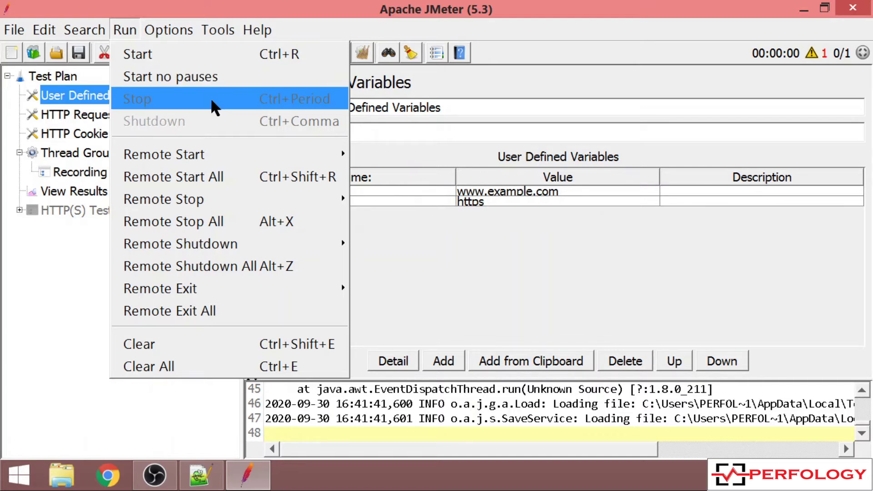
{"action": "mouse_move", "coordinate": [198, 163]}
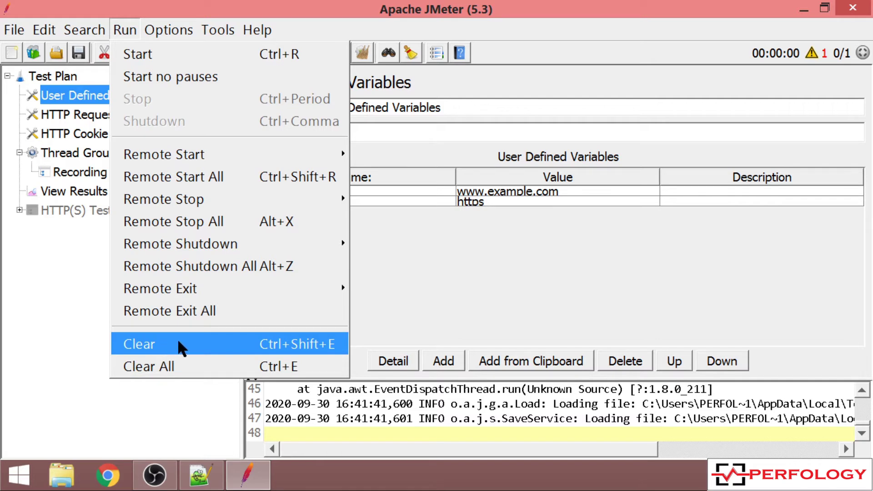
{"action": "left_click", "coordinate": [88, 191]}
{"action": "left_click", "coordinate": [88, 191]}
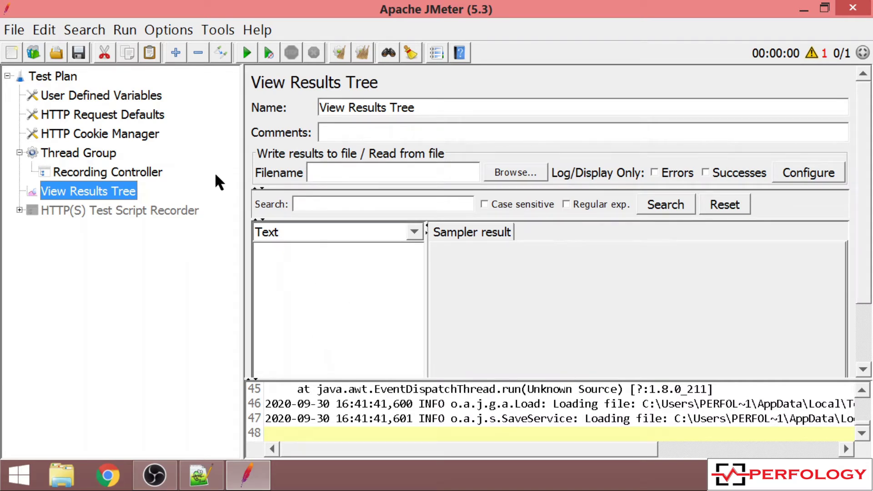
{"action": "left_click", "coordinate": [83, 31]}
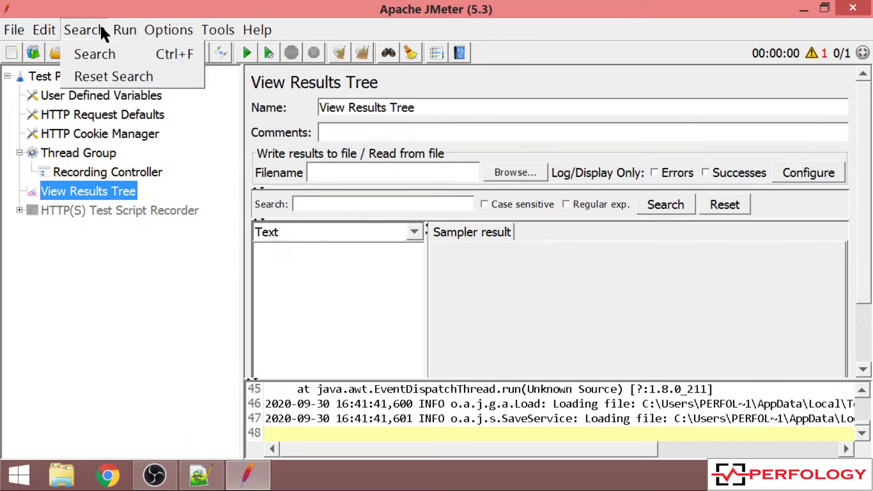
{"action": "mouse_move", "coordinate": [125, 28]}
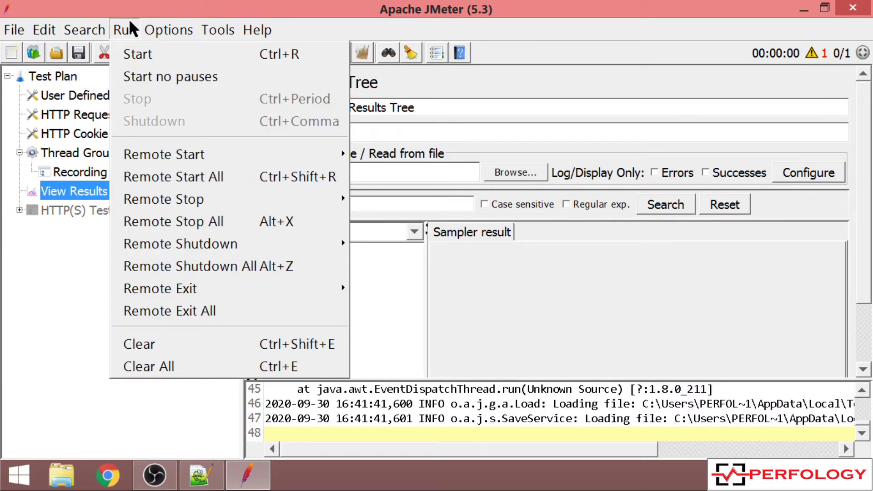
{"action": "left_click", "coordinate": [162, 348]}
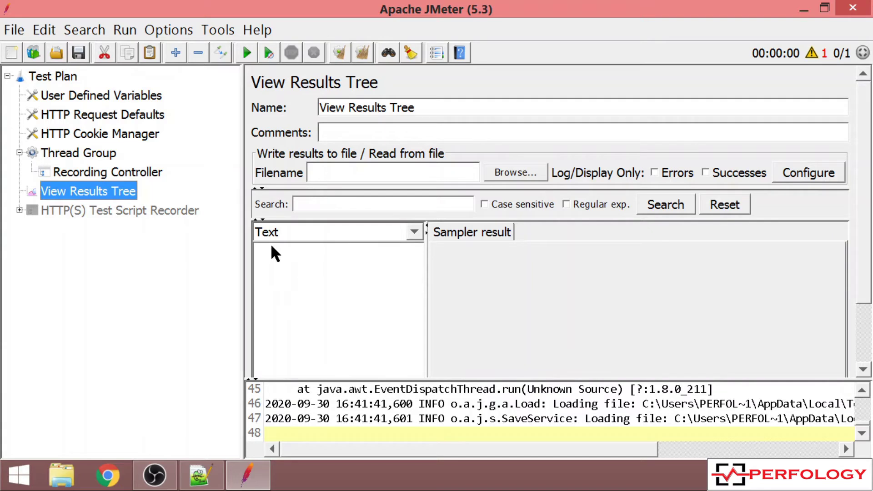
{"action": "left_click", "coordinate": [115, 29]}
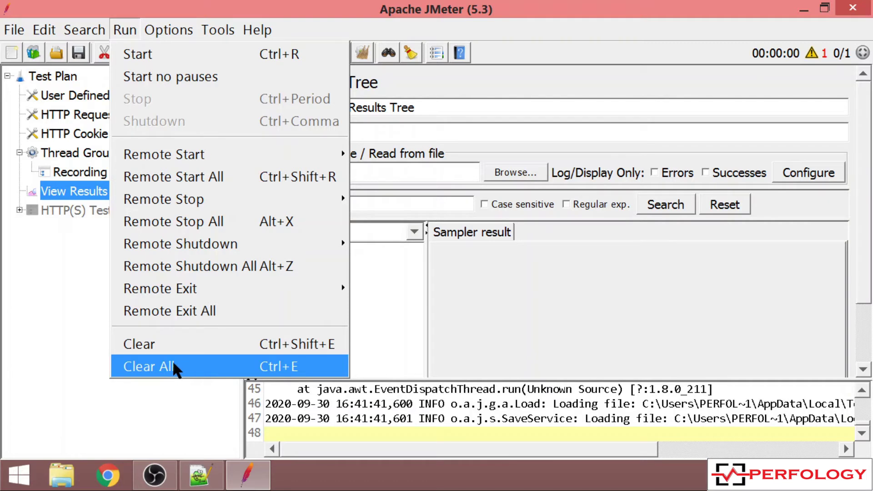
{"action": "left_click", "coordinate": [200, 368]}
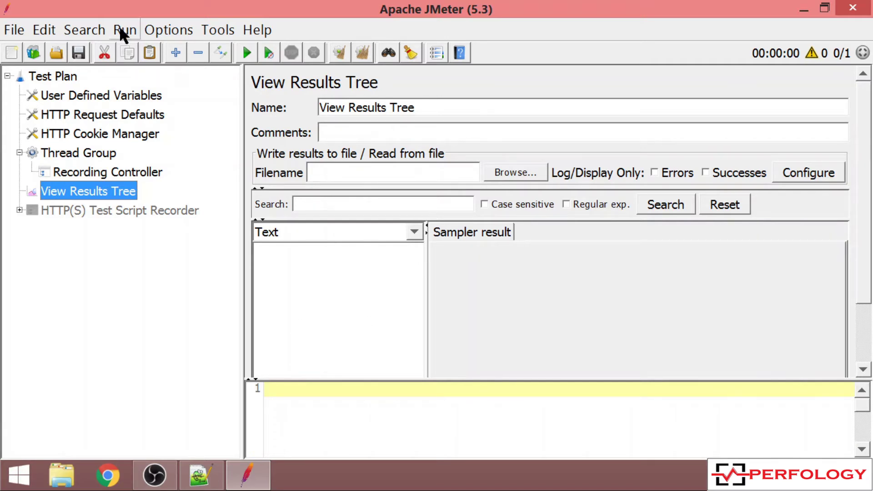
Change the interface's look and feel to Darklaf - Darcula
{"action": "left_click", "coordinate": [129, 32]}
{"action": "mouse_move", "coordinate": [150, 32]}
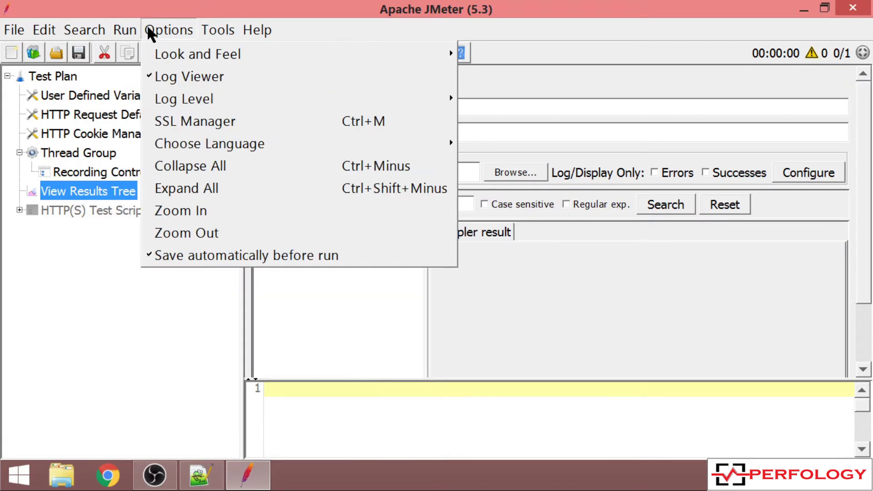
{"action": "mouse_move", "coordinate": [194, 50]}
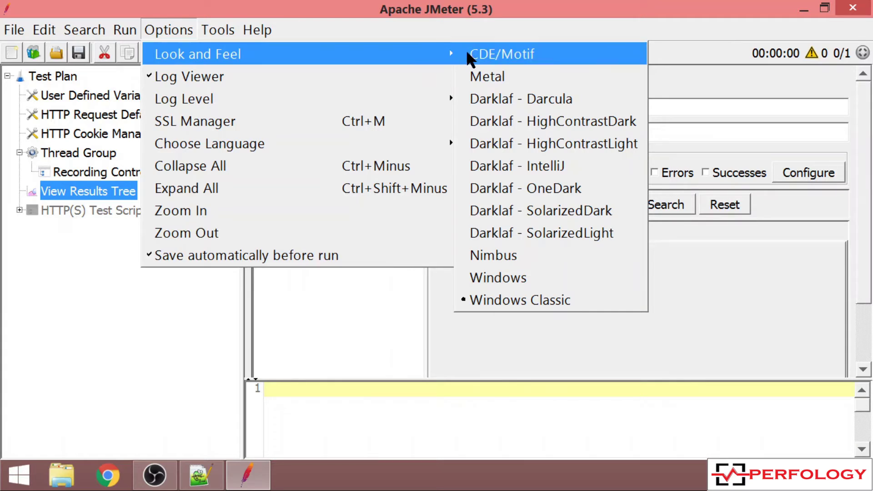
{"action": "left_click", "coordinate": [515, 98]}
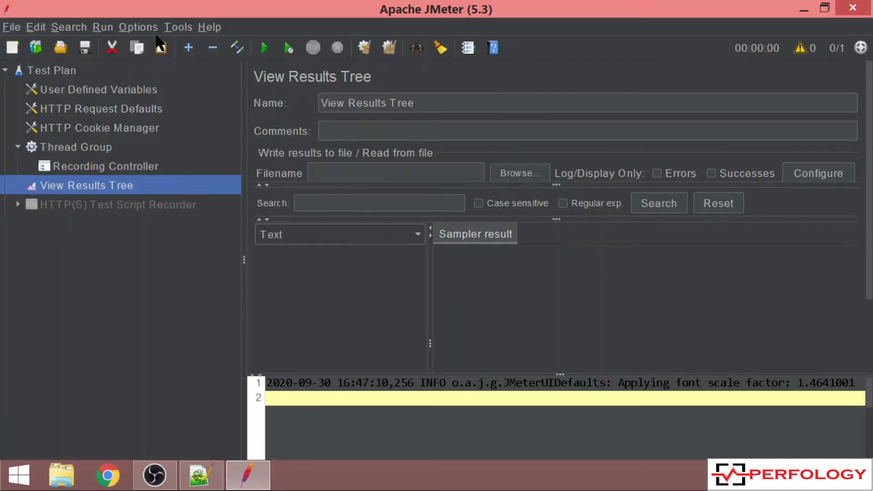
Change the interface's look and feel to Windows
{"action": "left_click", "coordinate": [139, 27]}
{"action": "mouse_move", "coordinate": [178, 27]}
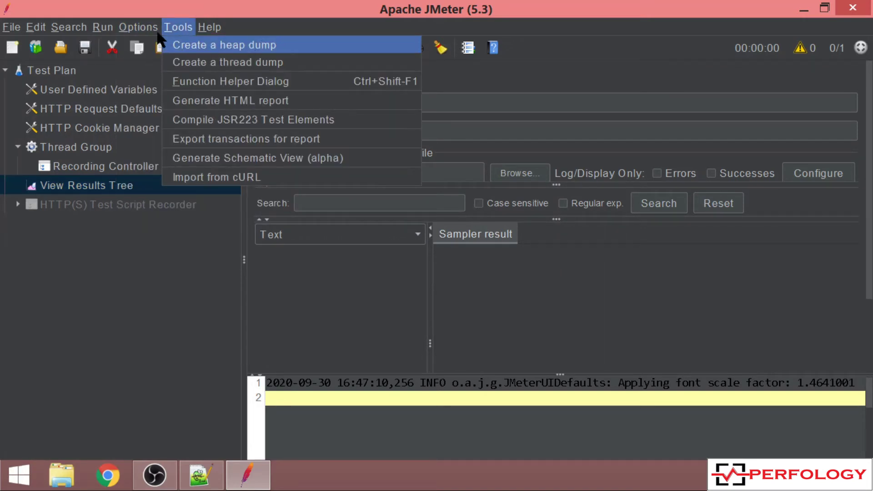
{"action": "mouse_move", "coordinate": [138, 27]}
{"action": "mouse_move", "coordinate": [288, 50]}
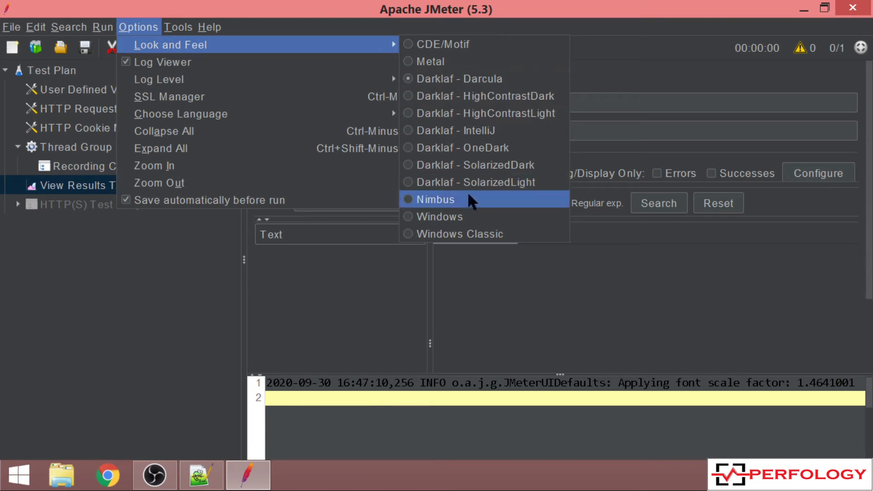
{"action": "left_click", "coordinate": [469, 214]}
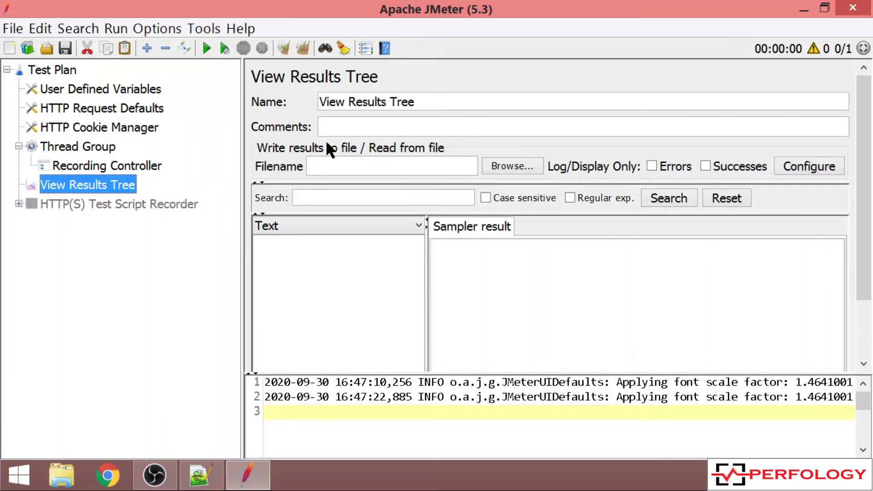
Hide the Log Viewer and show it again through its display option
{"action": "left_click", "coordinate": [165, 28]}
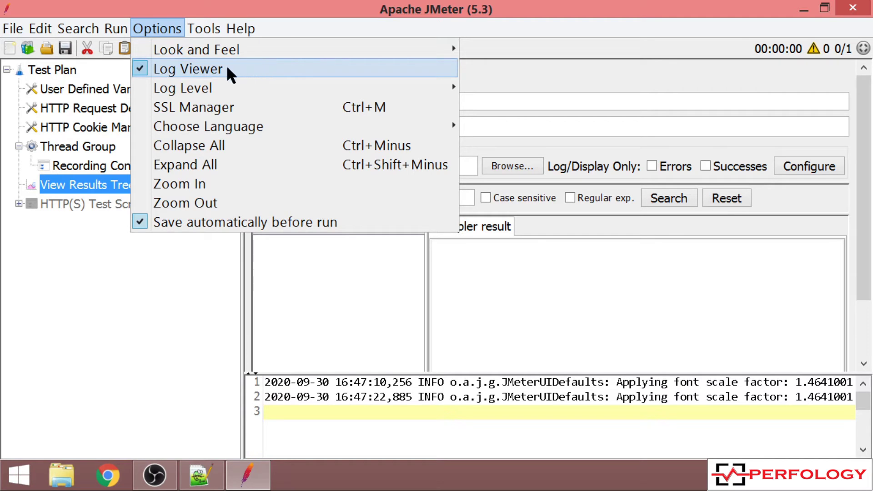
{"action": "left_click", "coordinate": [263, 69]}
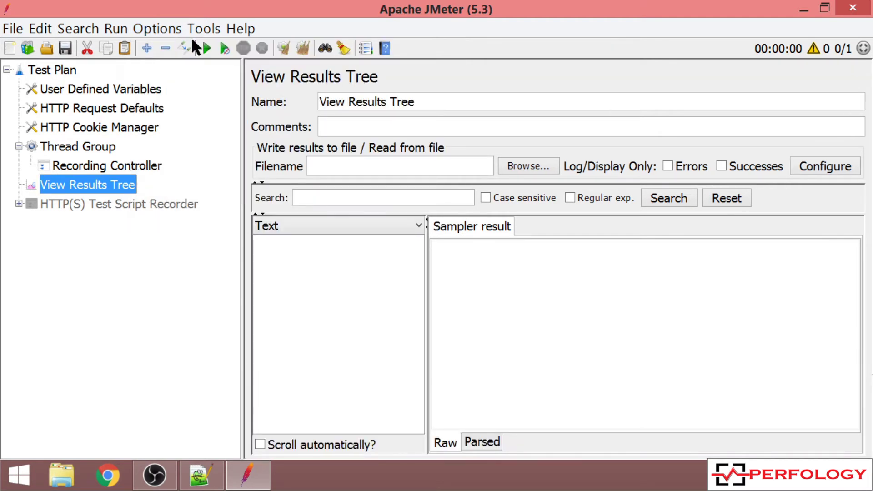
{"action": "left_click", "coordinate": [170, 28]}
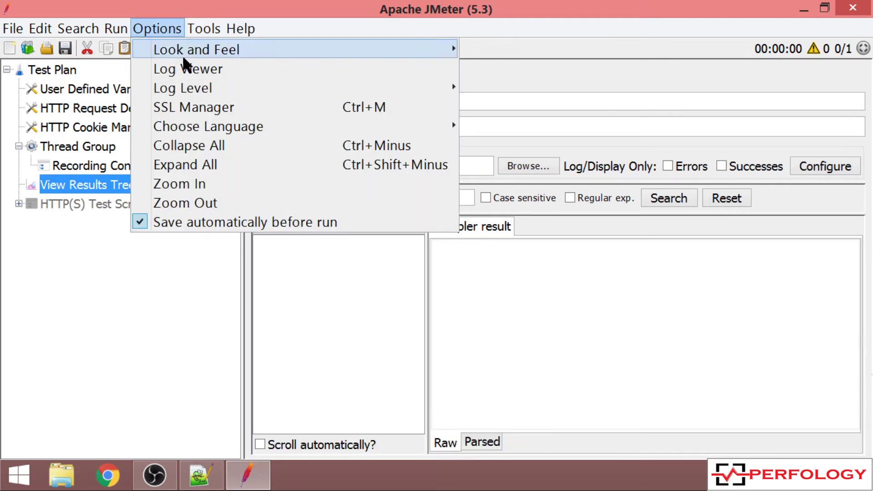
{"action": "left_click", "coordinate": [219, 74]}
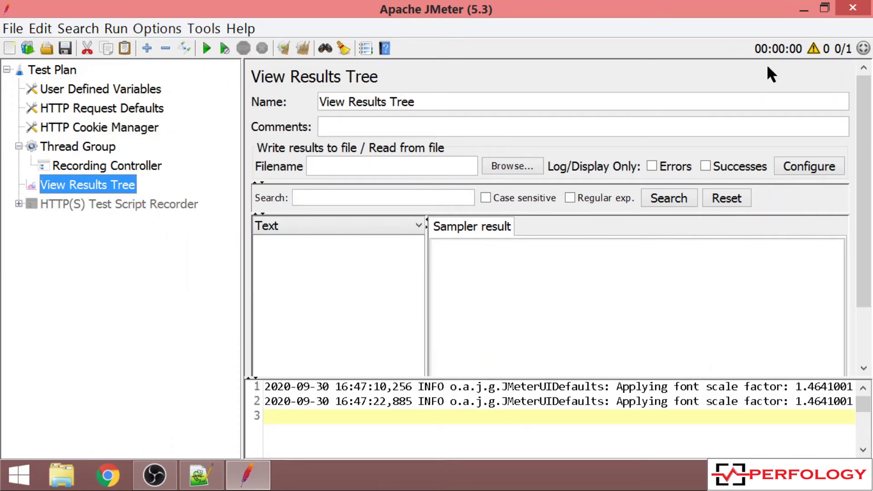
Toggle the log pane with the warning indicator, enlarge the pane upward, and hide it again
{"action": "left_click", "coordinate": [813, 50]}
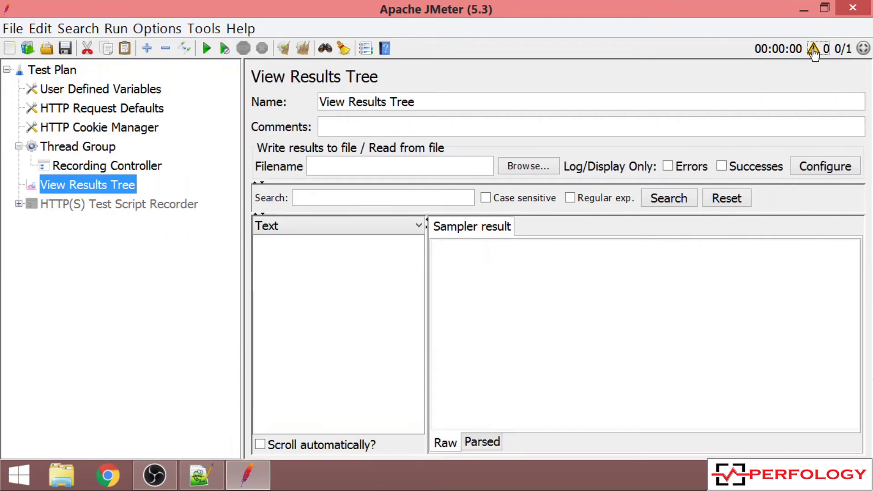
{"action": "left_click", "coordinate": [814, 50]}
{"action": "left_click", "coordinate": [814, 50]}
{"action": "left_click", "coordinate": [814, 50]}
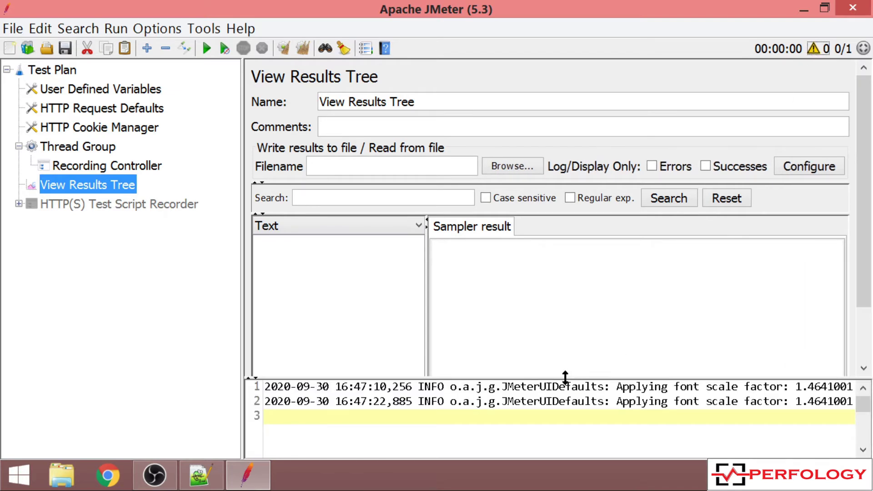
{"action": "left_click_drag", "start_coordinate": [566, 379], "coordinate": [559, 291]}
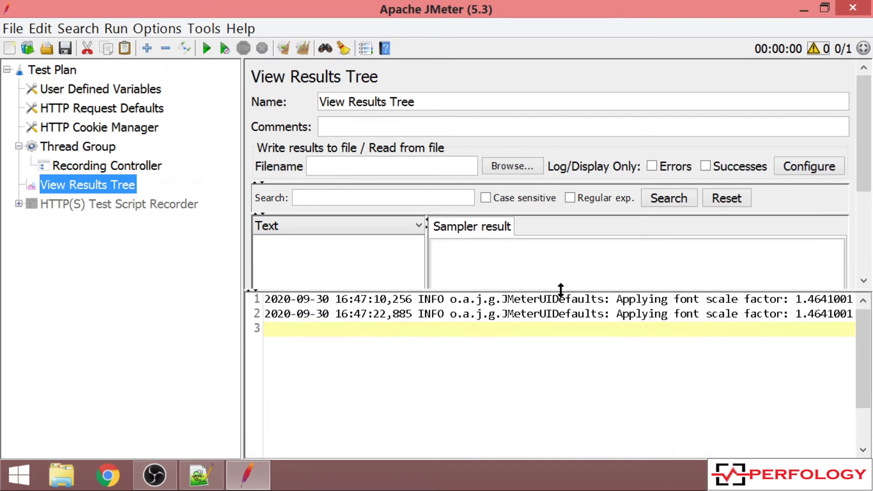
{"action": "left_click", "coordinate": [814, 50]}
Open the SSL Manager's client certificate file selection and close it without choosing a file
{"action": "left_click", "coordinate": [200, 29]}
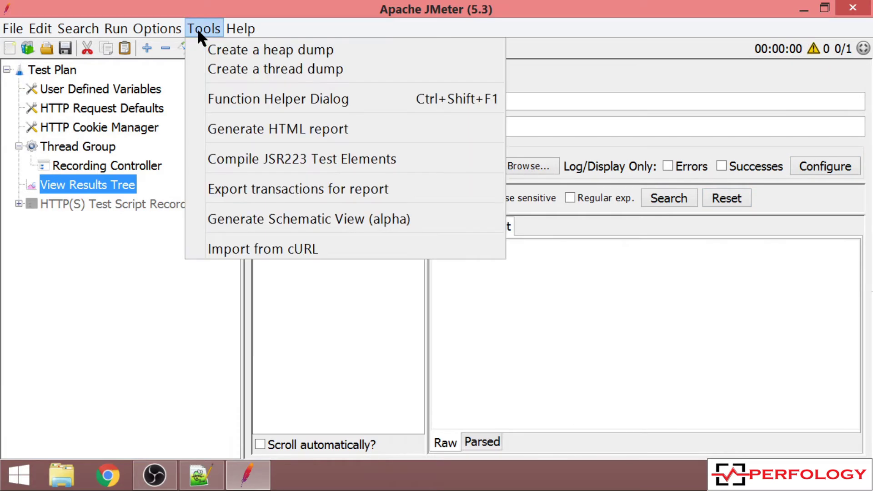
{"action": "mouse_move", "coordinate": [176, 28]}
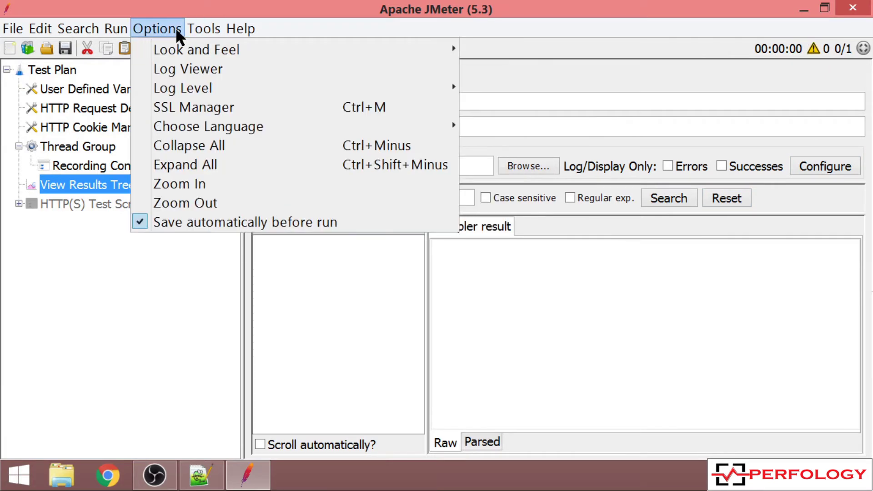
{"action": "left_click", "coordinate": [203, 108]}
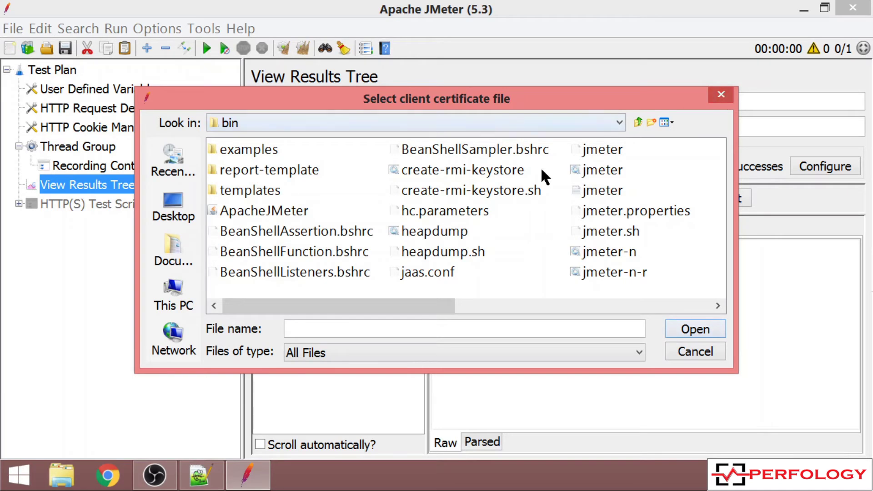
{"action": "left_click", "coordinate": [711, 97]}
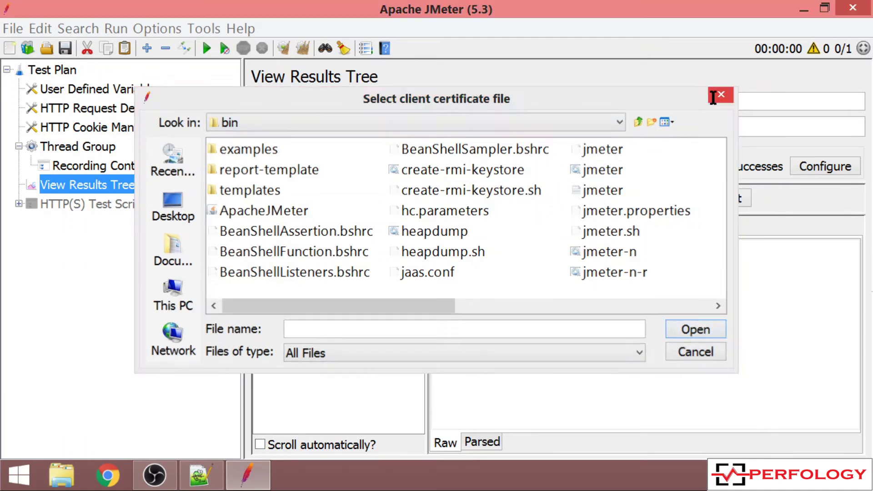
Collapse the entire test plan tree, and expand and re-collapse the Test Plan node by itself
{"action": "left_click", "coordinate": [158, 28]}
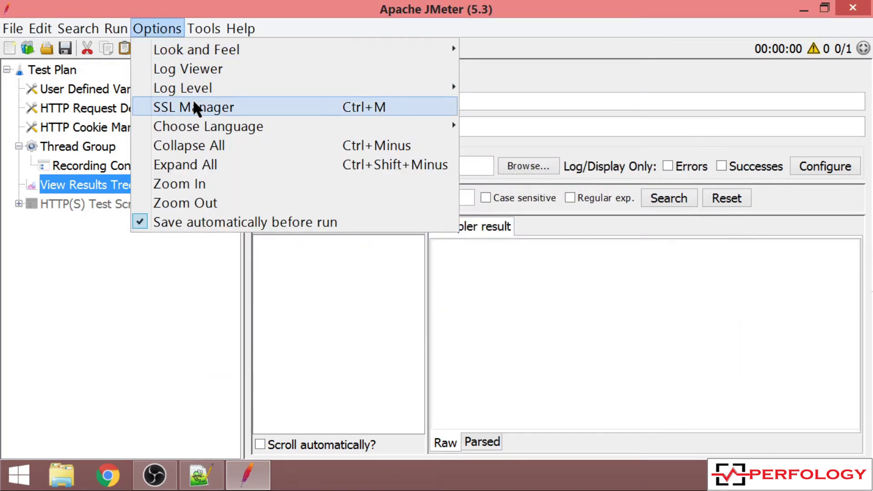
{"action": "mouse_move", "coordinate": [234, 128]}
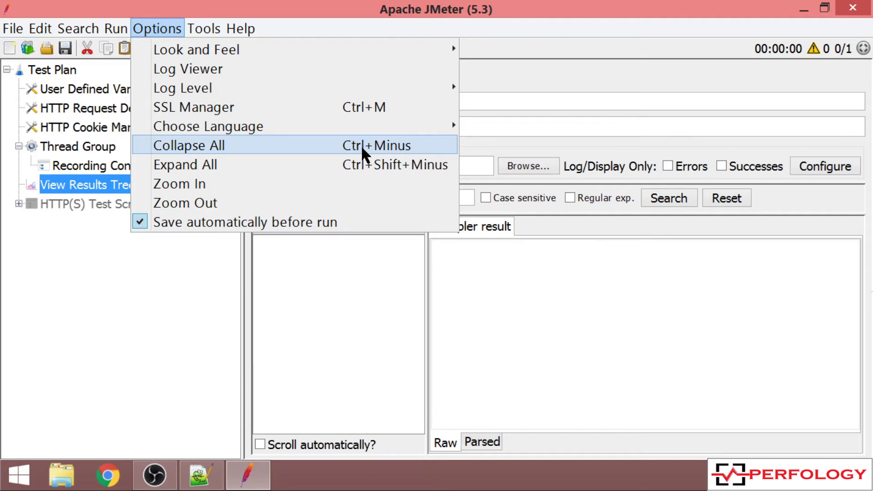
{"action": "left_click", "coordinate": [329, 150]}
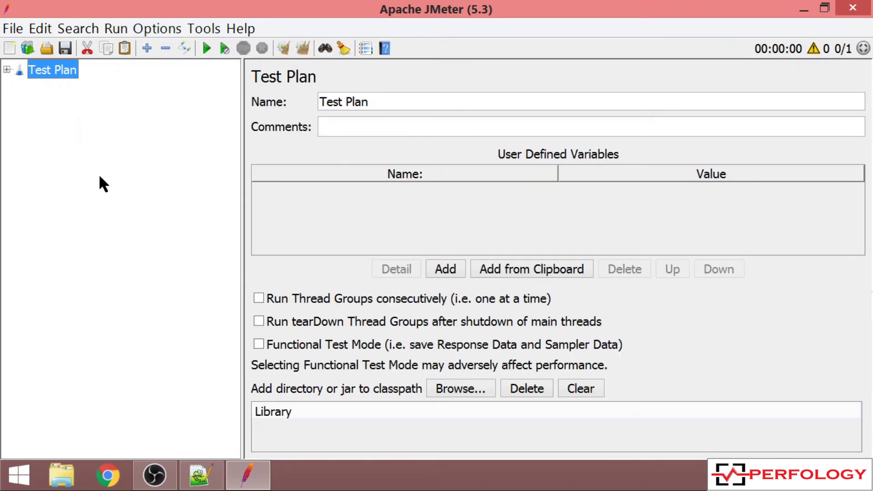
{"action": "left_click", "coordinate": [7, 69]}
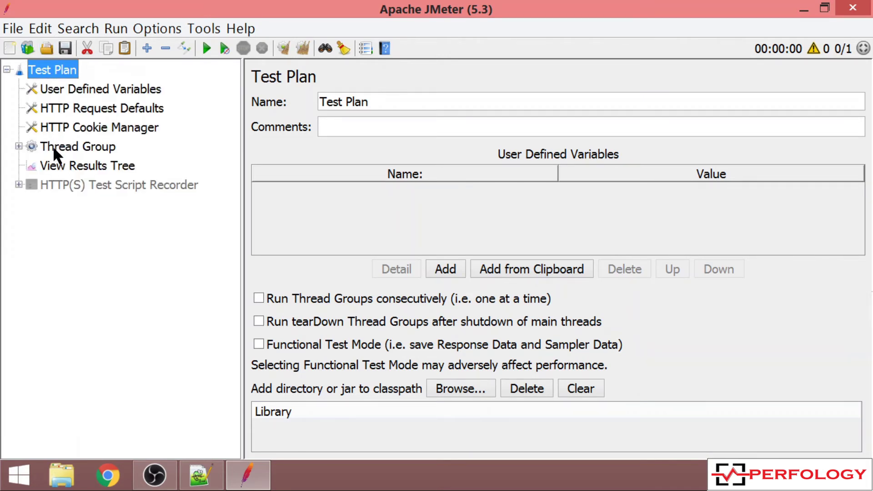
{"action": "left_click", "coordinate": [7, 70]}
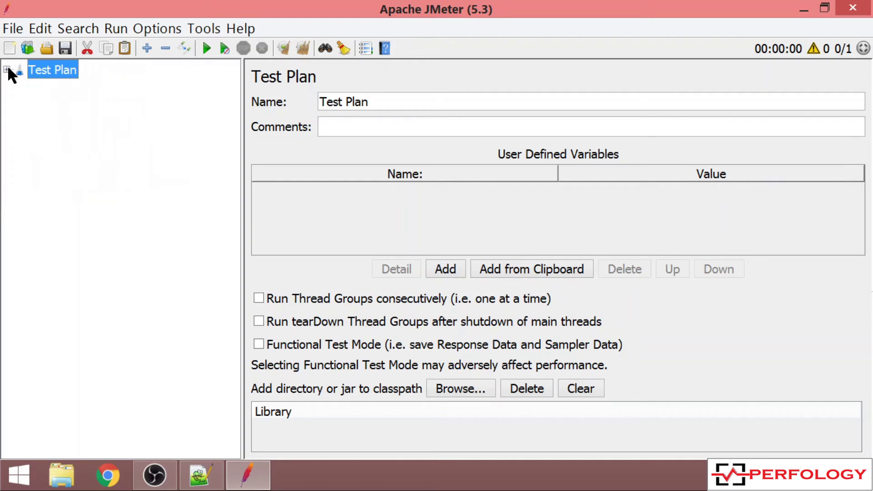
Expand all elements of the test plan tree, and alternate collapsing and expanding the whole tree, ending with it collapsed
{"action": "left_click", "coordinate": [143, 28]}
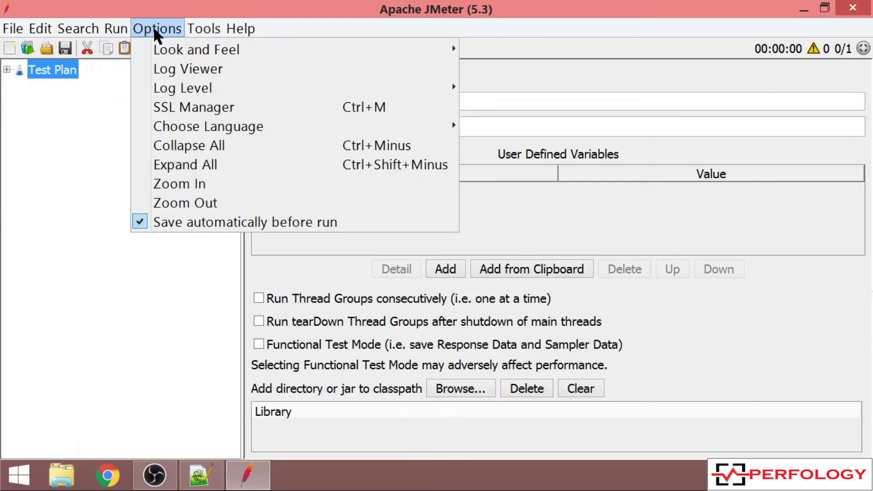
{"action": "left_click", "coordinate": [182, 160]}
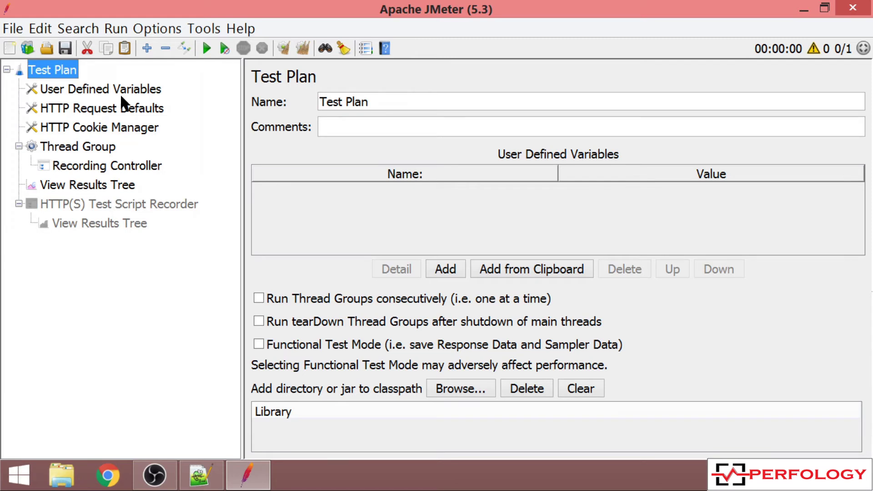
{"action": "left_click", "coordinate": [165, 48]}
{"action": "left_click", "coordinate": [147, 48]}
{"action": "left_click", "coordinate": [166, 48]}
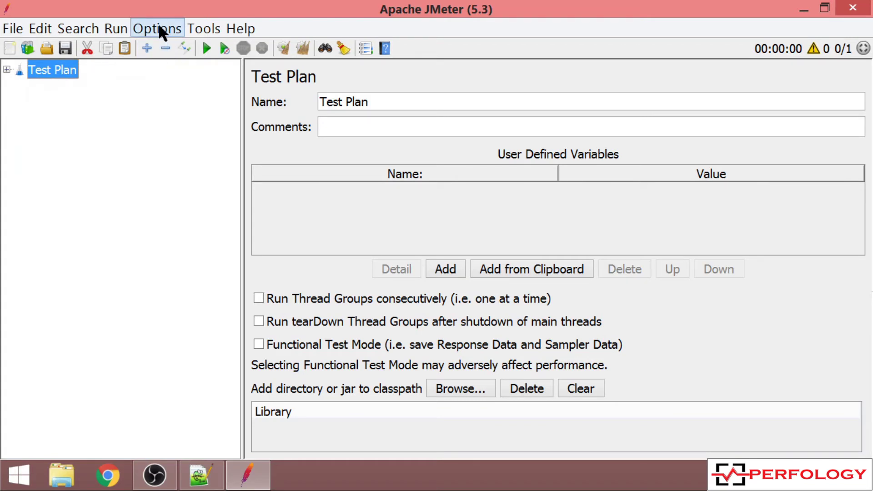
Zoom the interface in by one level and back out by one level
{"action": "left_click", "coordinate": [159, 30]}
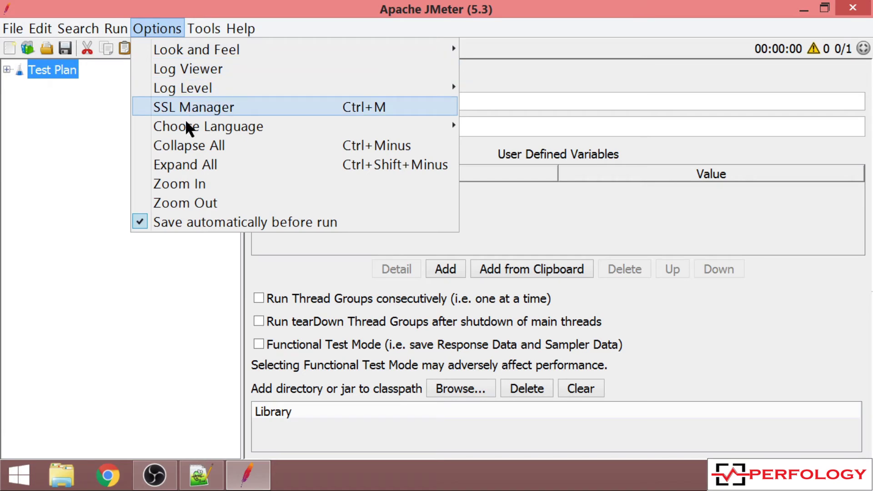
{"action": "left_click", "coordinate": [197, 183]}
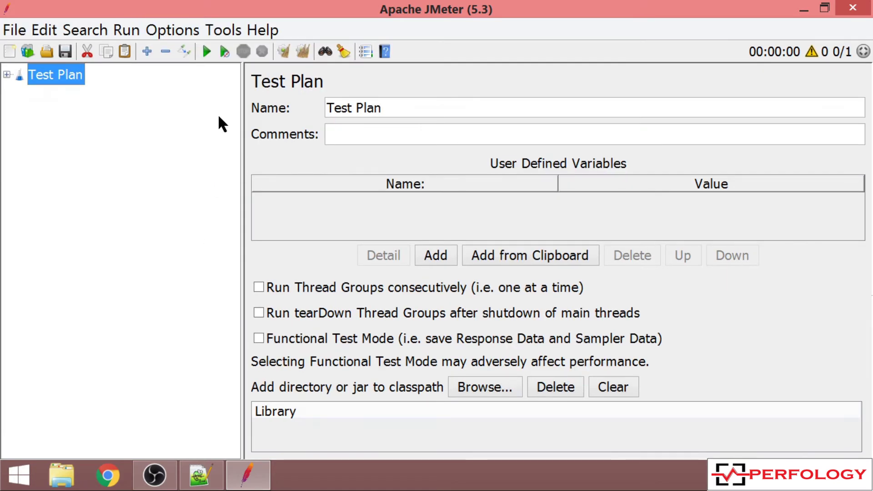
{"action": "left_click", "coordinate": [181, 31]}
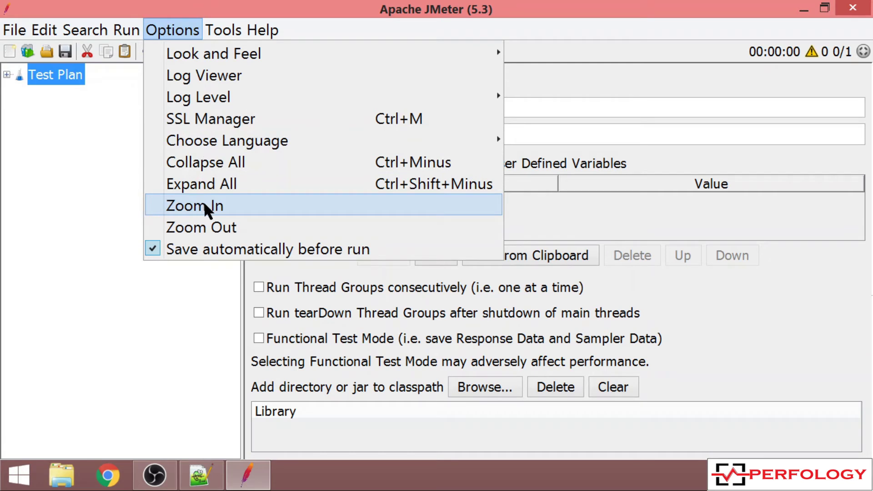
{"action": "left_click", "coordinate": [200, 228]}
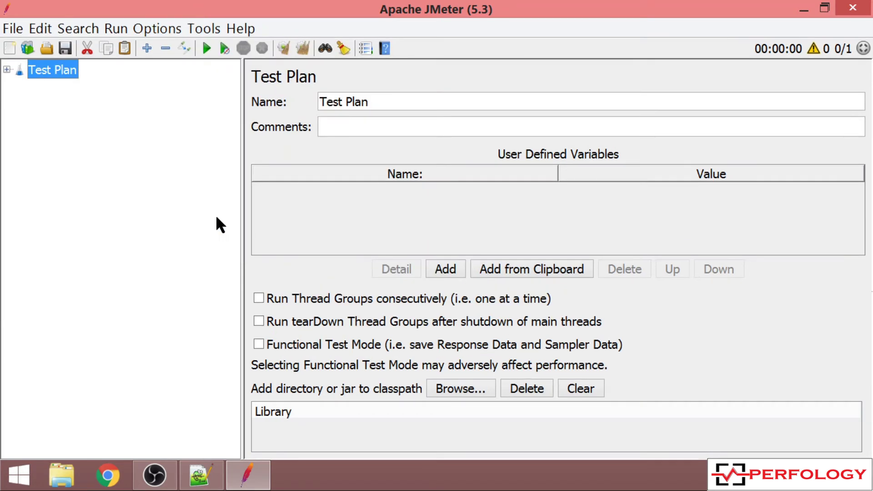
{"action": "left_click", "coordinate": [174, 27]}
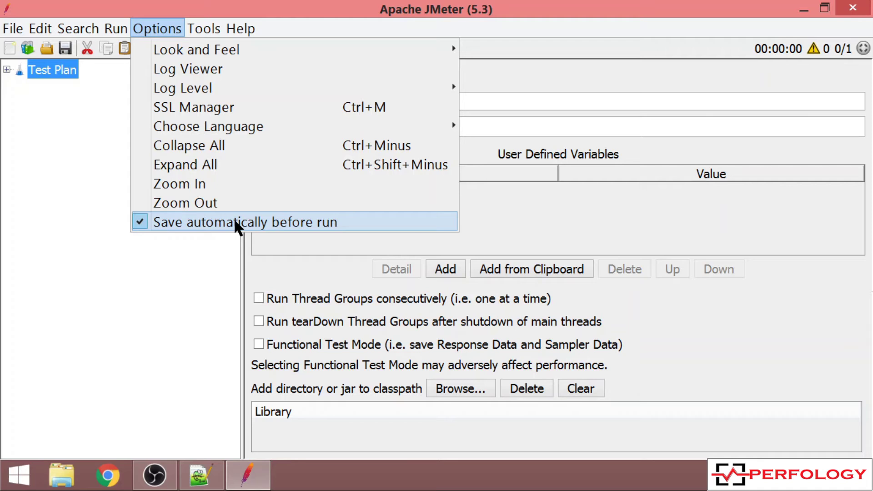
{"action": "left_click", "coordinate": [111, 117]}
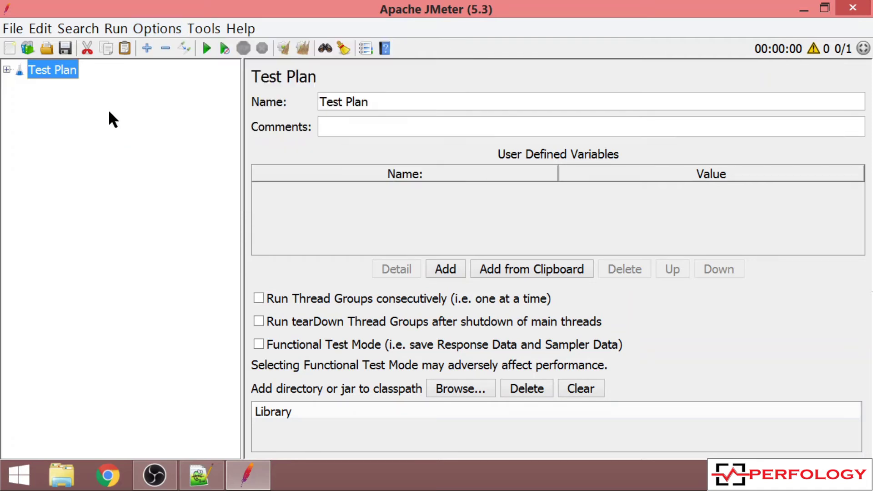
Open the Function Helper dialog and select the log function to show its parameters
{"action": "left_click", "coordinate": [206, 28]}
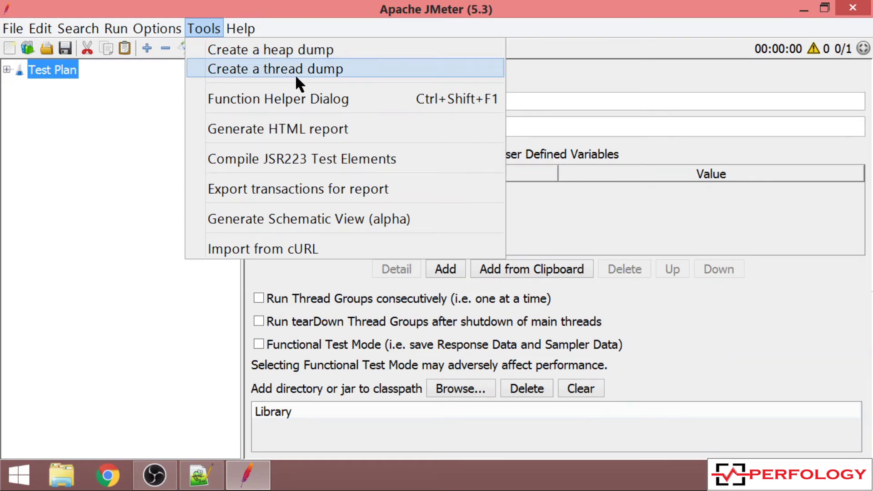
{"action": "left_click", "coordinate": [298, 102]}
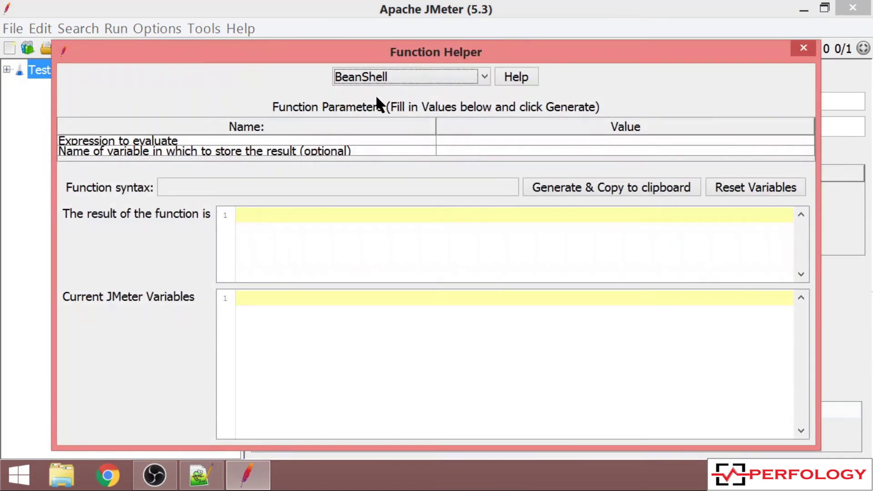
{"action": "left_click", "coordinate": [448, 80]}
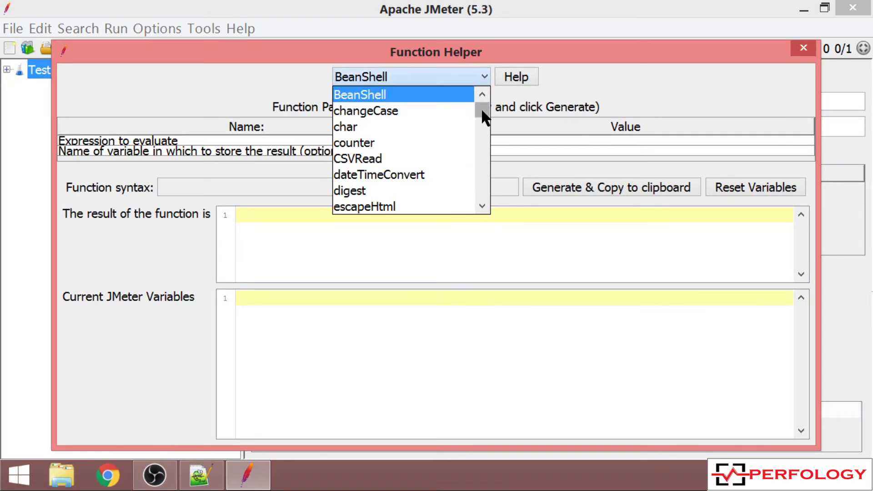
{"action": "left_click_drag", "start_coordinate": [483, 110], "coordinate": [481, 142]}
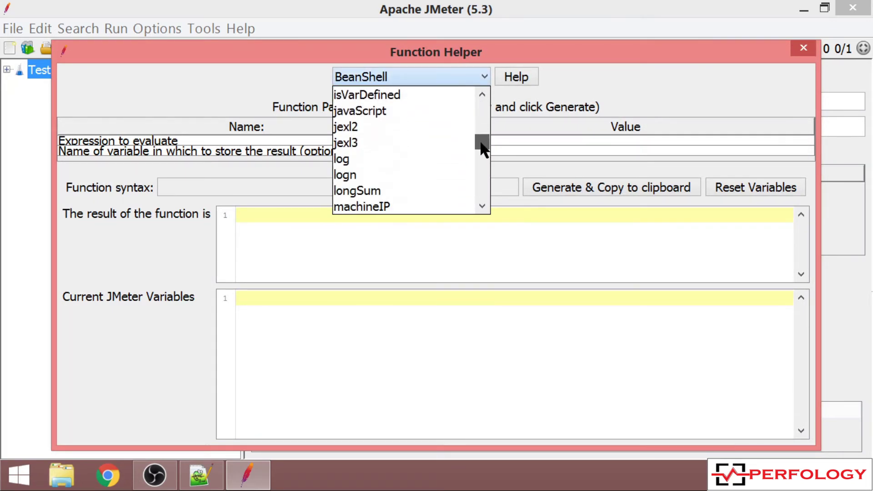
{"action": "left_click", "coordinate": [440, 162]}
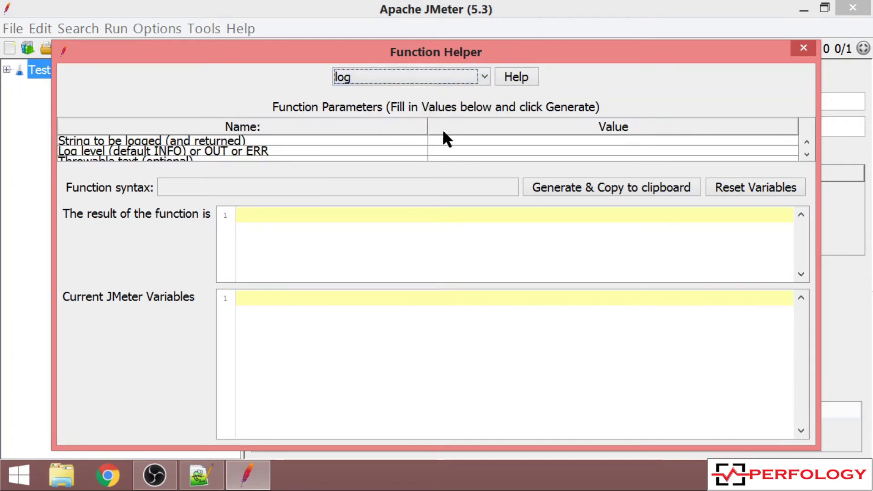
Switch the Function Helper's chosen function to Random
{"action": "left_click", "coordinate": [480, 76]}
{"action": "left_click_drag", "start_coordinate": [483, 136], "coordinate": [481, 156]}
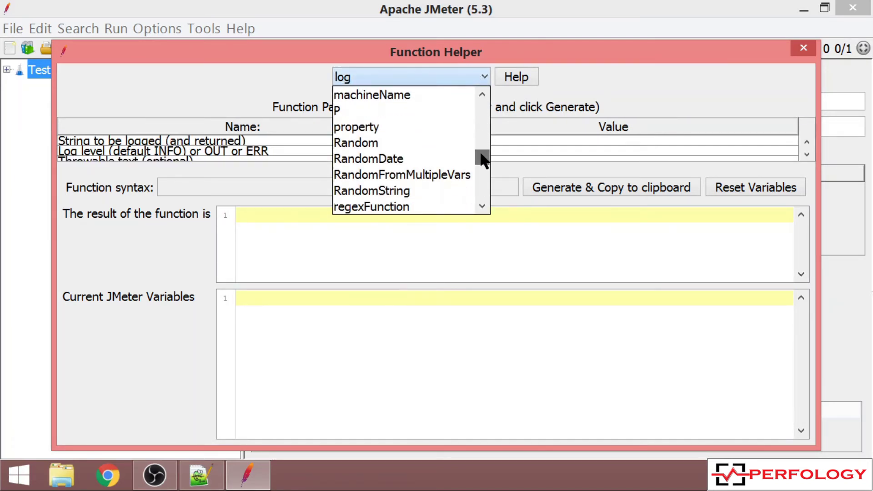
{"action": "left_click", "coordinate": [449, 142]}
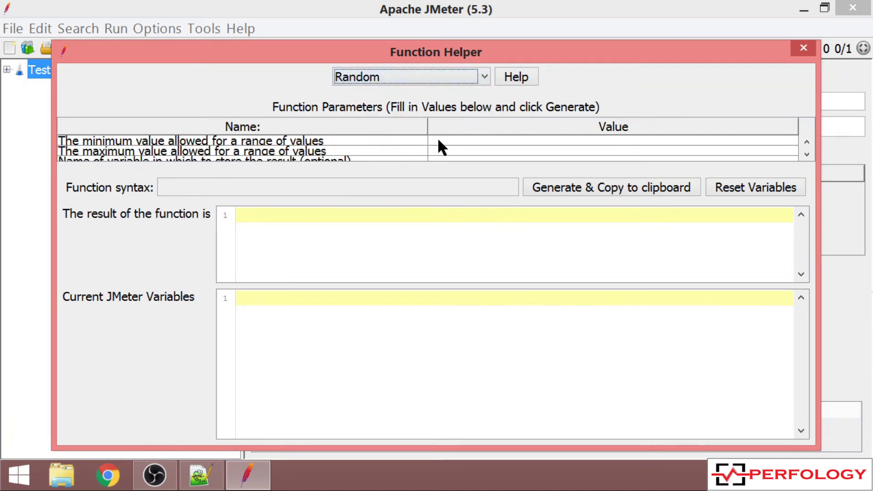
Generate the Random function syntax with all parameters left empty, copy it to the clipboard, and close the Function Helper
{"action": "left_click", "coordinate": [458, 140]}
{"action": "left_click", "coordinate": [453, 151]}
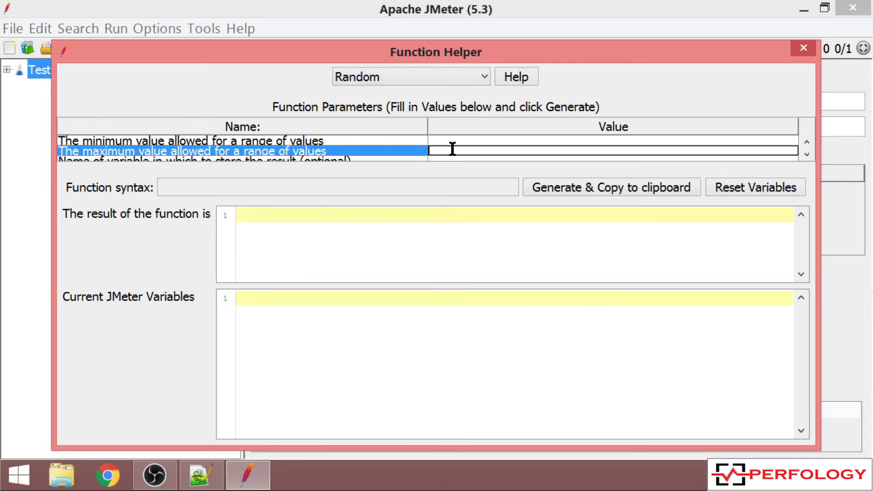
{"action": "left_click", "coordinate": [554, 186]}
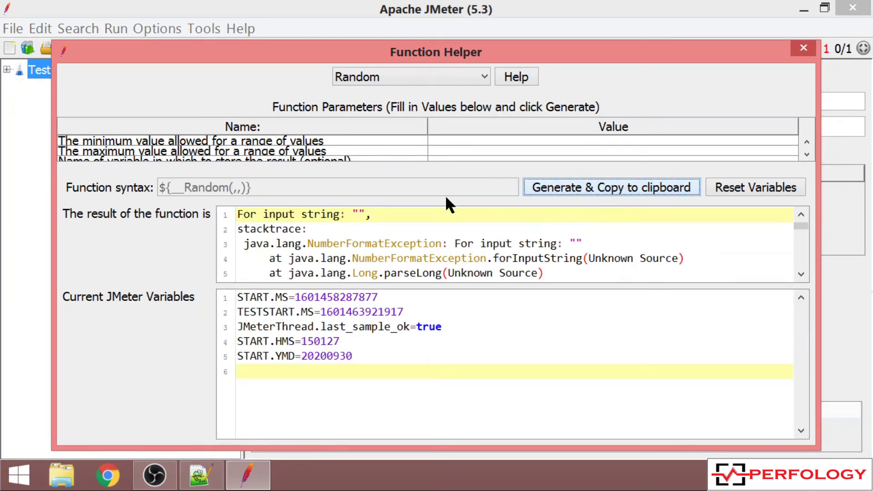
{"action": "left_click", "coordinate": [804, 50]}
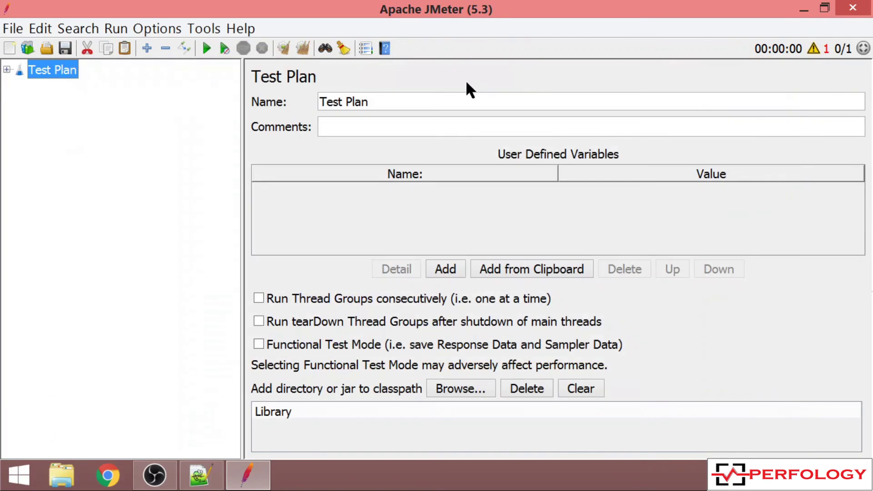
View the input fields of the Generate HTML report dialog and close it without generating a report
{"action": "left_click", "coordinate": [212, 28]}
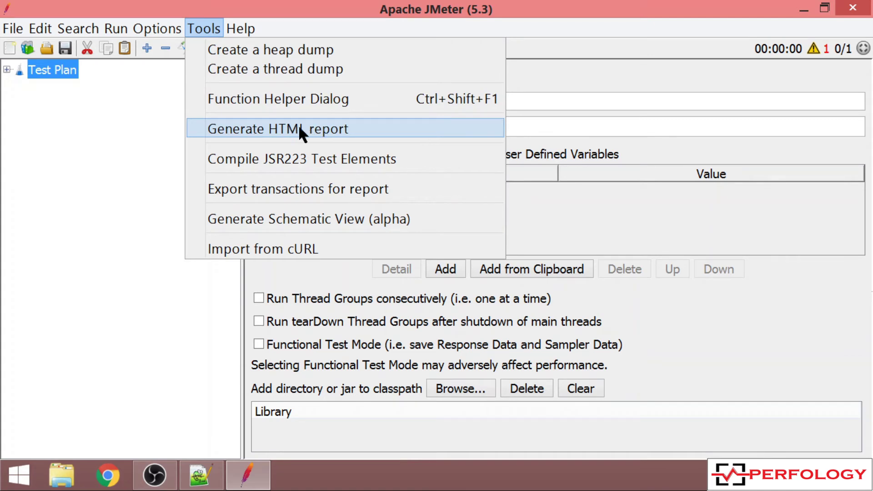
{"action": "left_click", "coordinate": [280, 130]}
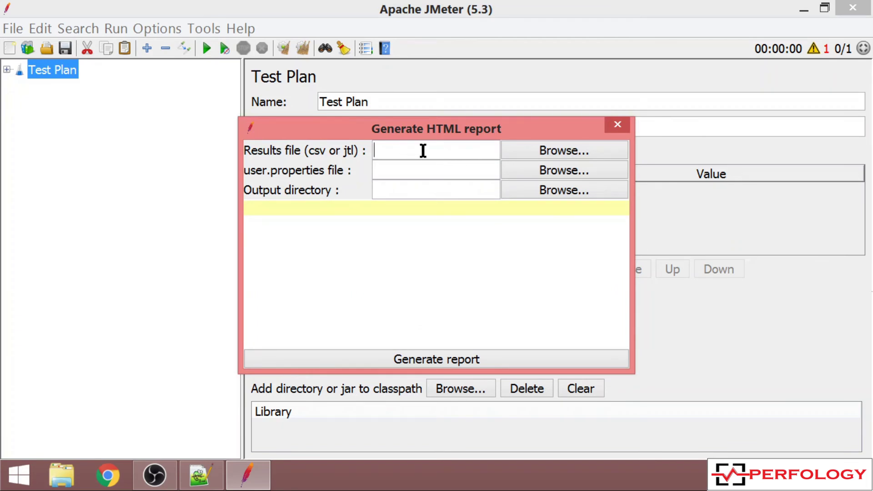
{"action": "left_click", "coordinate": [390, 170]}
{"action": "left_click", "coordinate": [617, 125]}
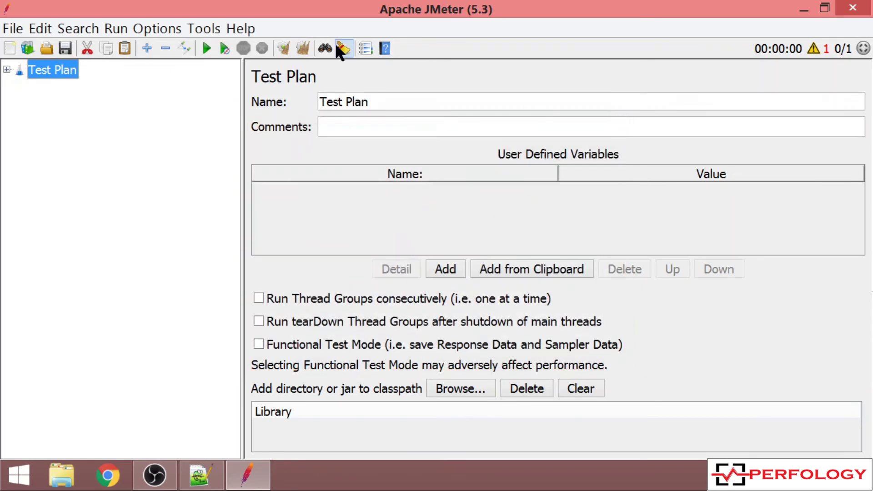
Open the online help for the Test Plan element in the browser and return to JMeter
{"action": "left_click", "coordinate": [210, 28]}
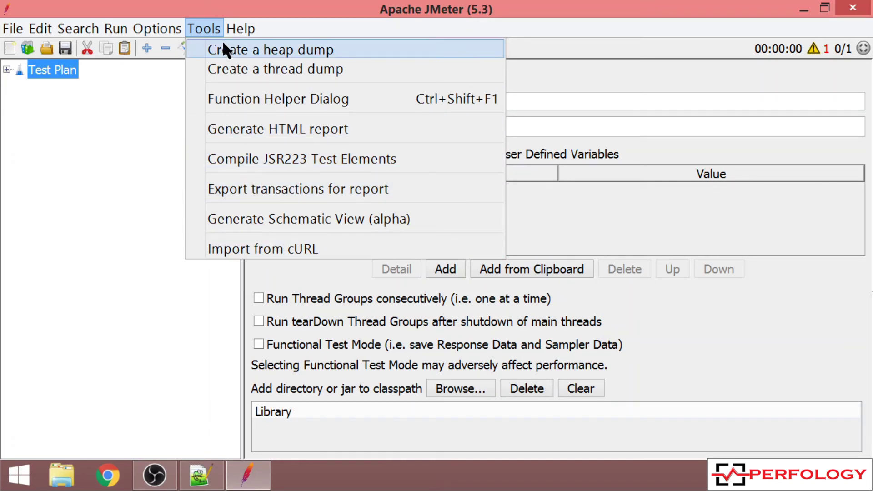
{"action": "mouse_move", "coordinate": [234, 29]}
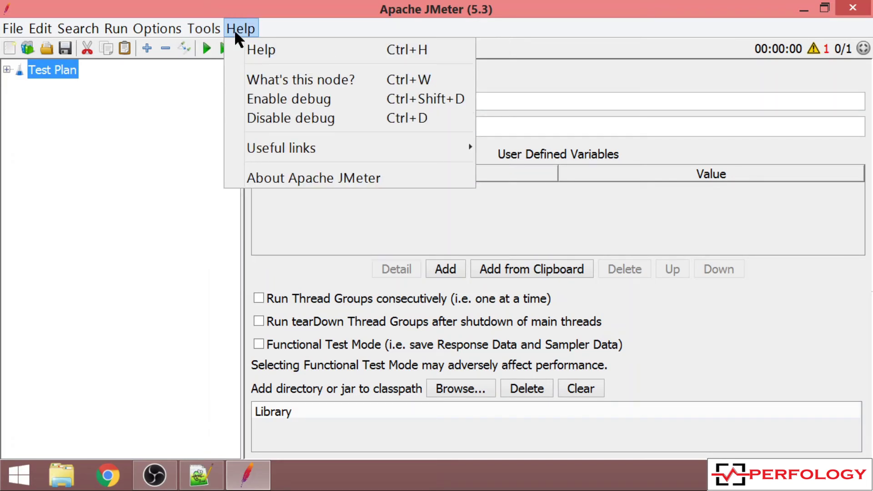
{"action": "left_click", "coordinate": [264, 50]}
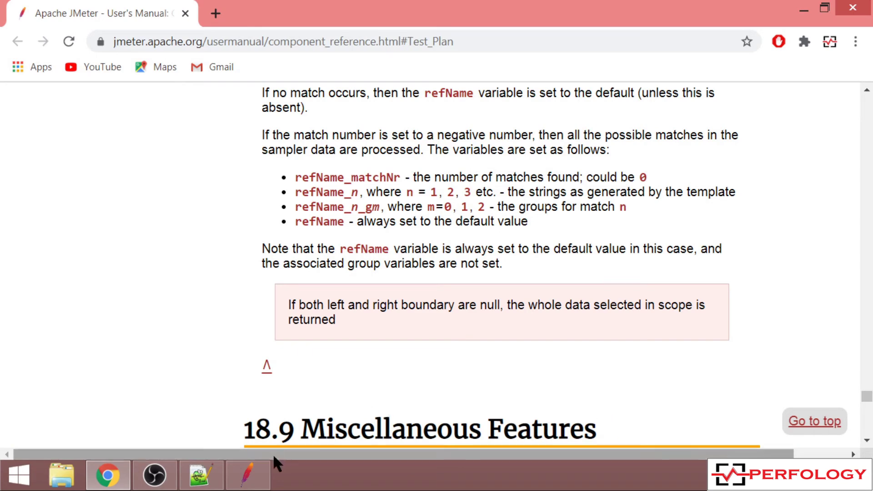
{"action": "left_click", "coordinate": [248, 476]}
View JMeter's issue-creation page from the useful links, close its browser tab and return to JMeter
{"action": "left_click", "coordinate": [240, 28]}
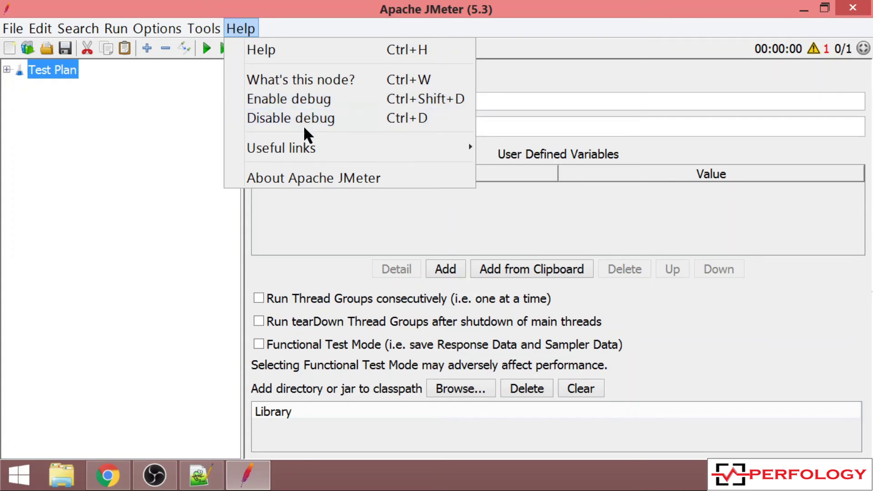
{"action": "mouse_move", "coordinate": [312, 140]}
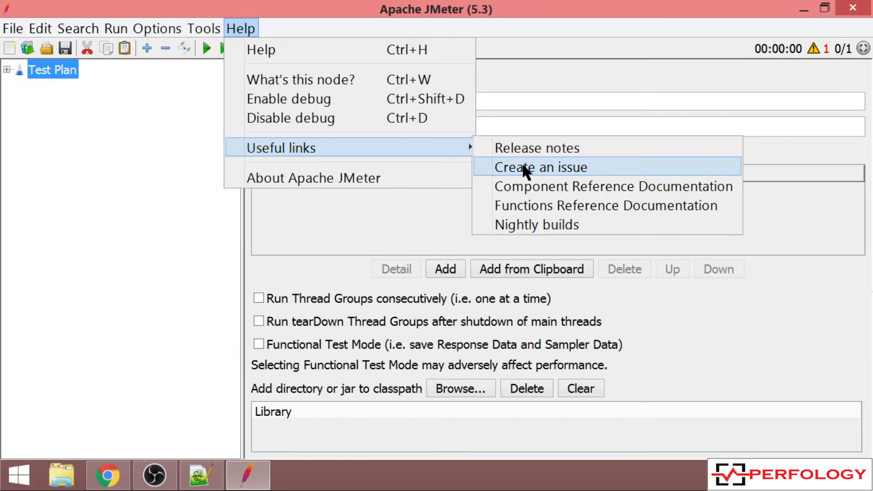
{"action": "left_click", "coordinate": [533, 168]}
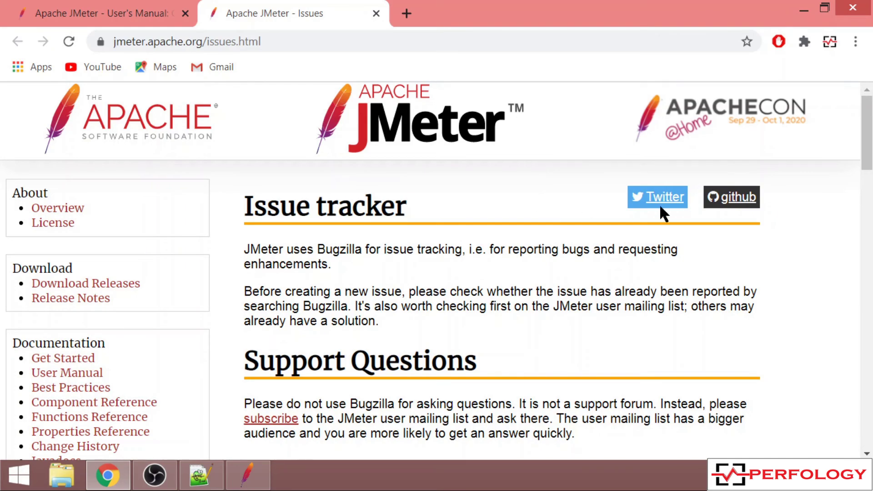
{"action": "left_click_drag", "start_coordinate": [868, 131], "coordinate": [868, 168]}
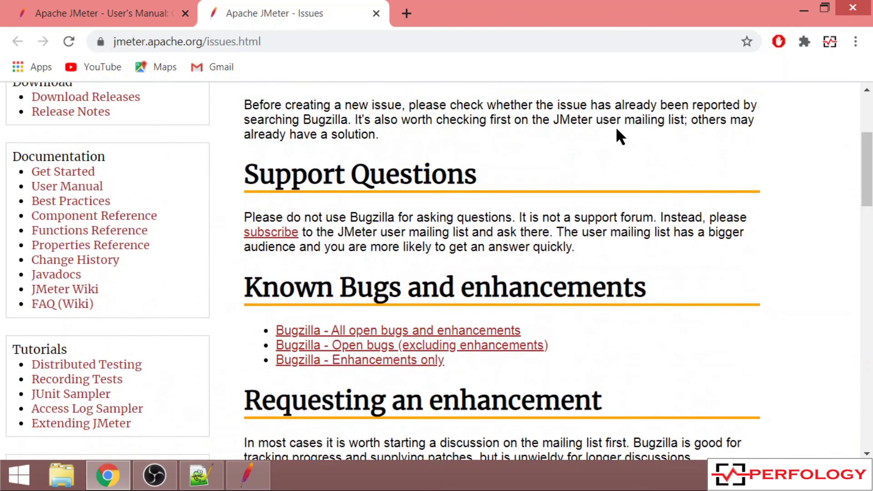
{"action": "left_click", "coordinate": [376, 14]}
{"action": "left_click", "coordinate": [248, 477]}
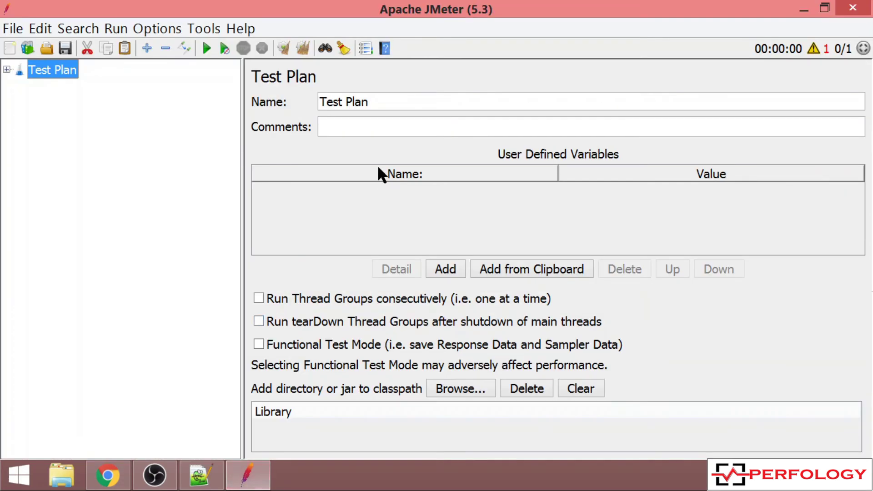
View the About Apache JMeter information, moving its window slightly, and close it
{"action": "left_click", "coordinate": [250, 27]}
{"action": "mouse_move", "coordinate": [350, 150]}
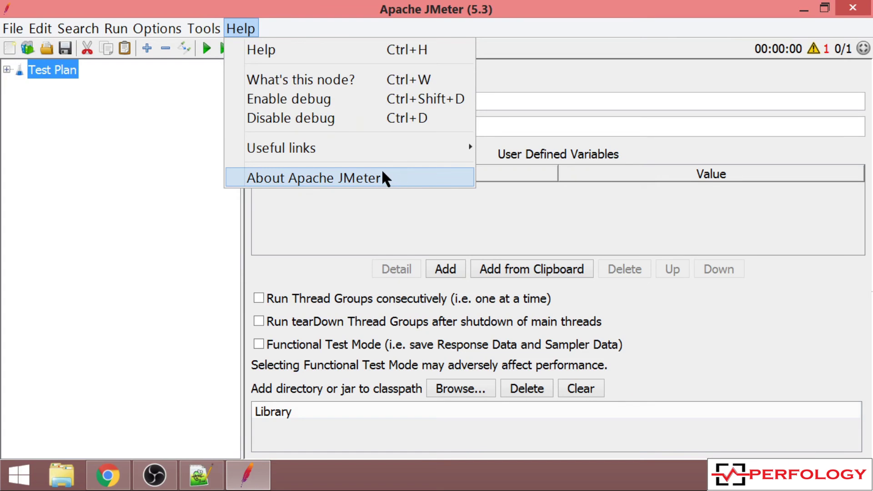
{"action": "left_click", "coordinate": [393, 174]}
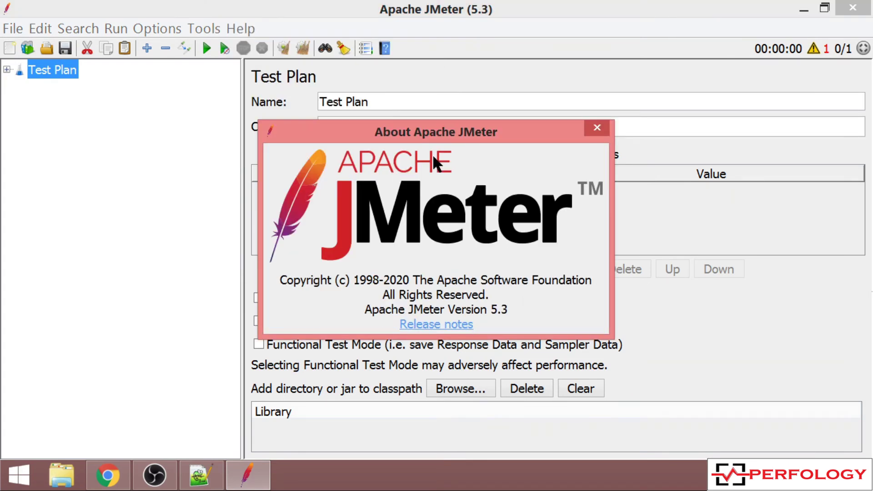
{"action": "left_click_drag", "start_coordinate": [462, 132], "coordinate": [454, 116]}
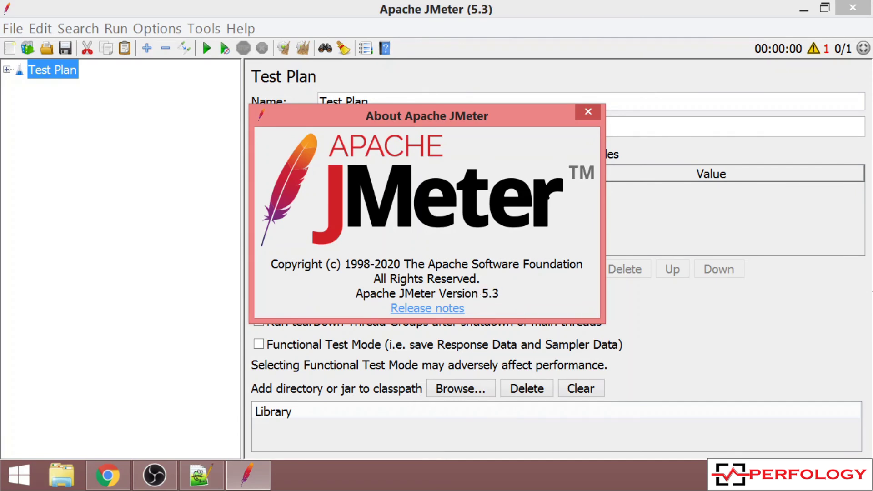
{"action": "left_click", "coordinate": [589, 110]}
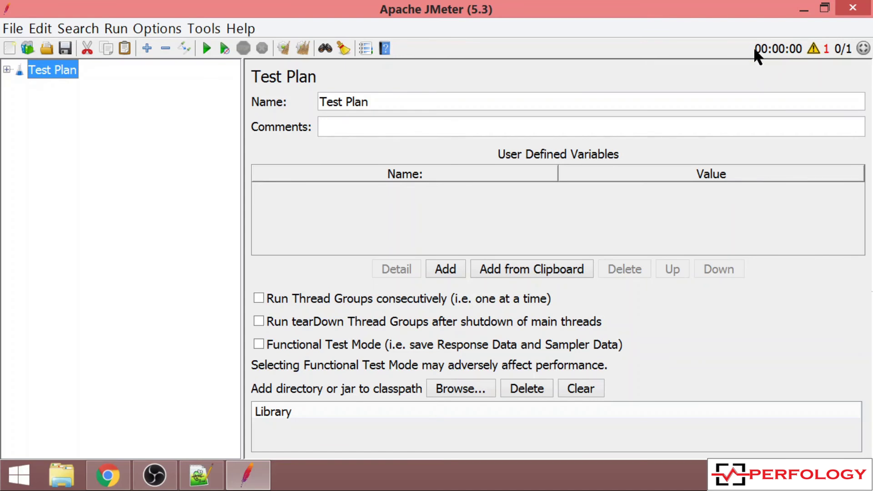
Show the Log Viewer from the error indicator, enlarge it to examine the logged errors, and hide it again
{"action": "left_click", "coordinate": [816, 50]}
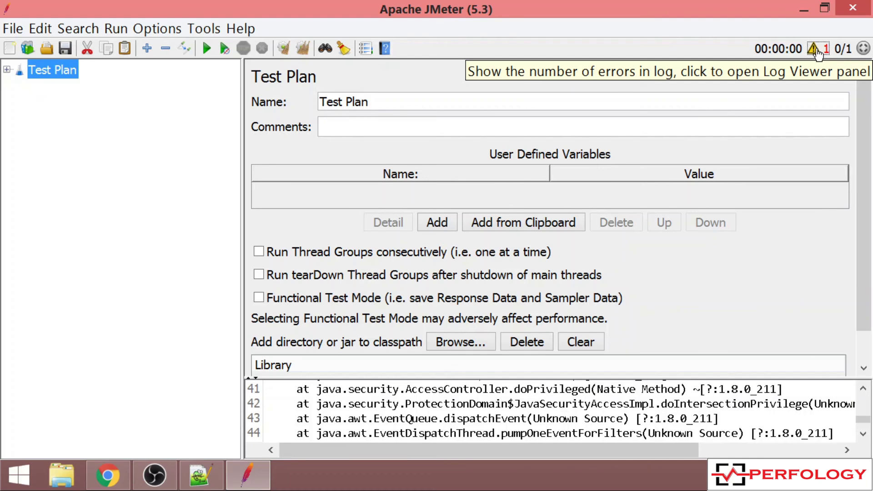
{"action": "left_click", "coordinate": [818, 51]}
{"action": "left_click", "coordinate": [818, 51]}
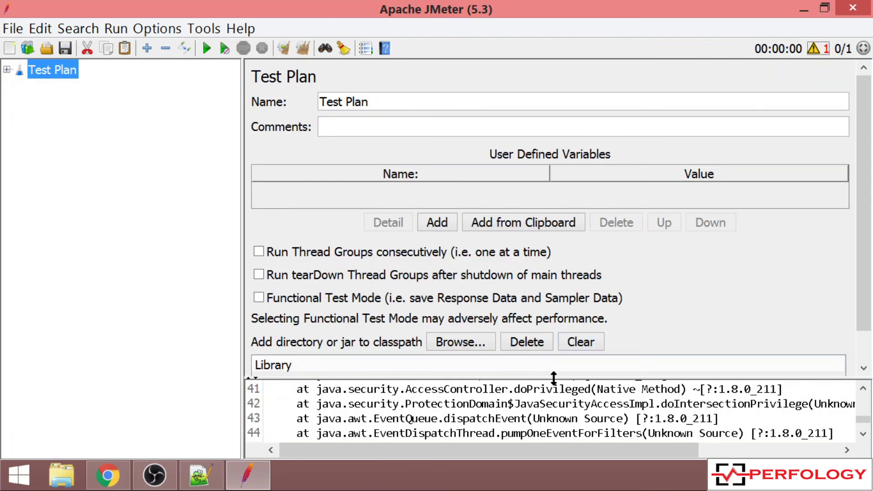
{"action": "left_click_drag", "start_coordinate": [554, 378], "coordinate": [555, 303]}
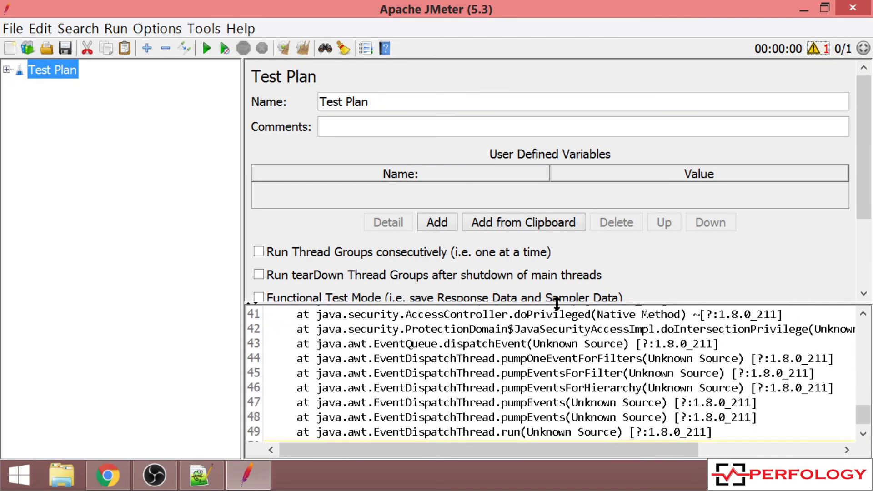
{"action": "left_click", "coordinate": [813, 51]}
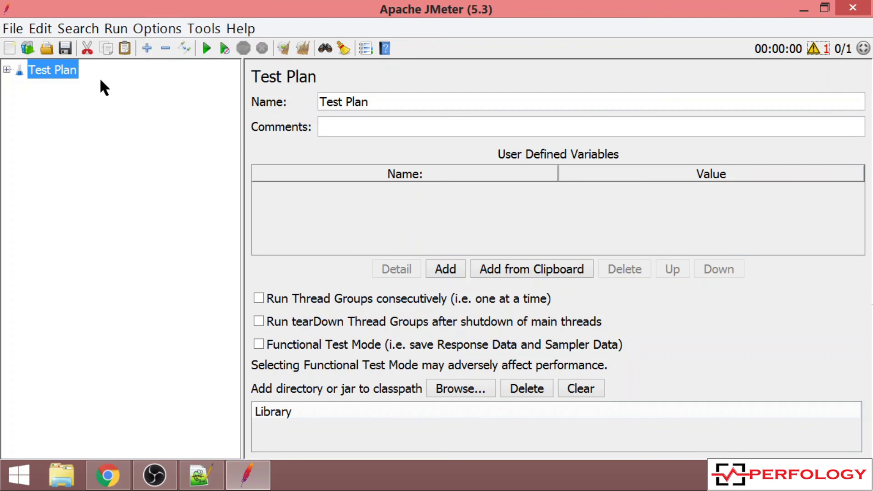
Expand the Test Plan and examine the settings of User Defined Variables, HTTP Request Defaults and HTTP Cookie Manager
{"action": "left_click", "coordinate": [7, 69]}
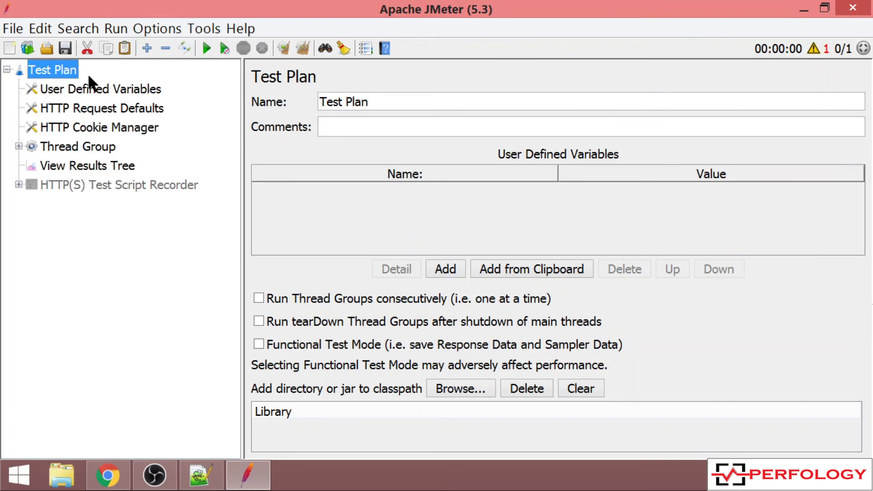
{"action": "left_click", "coordinate": [51, 88]}
{"action": "left_click", "coordinate": [52, 110]}
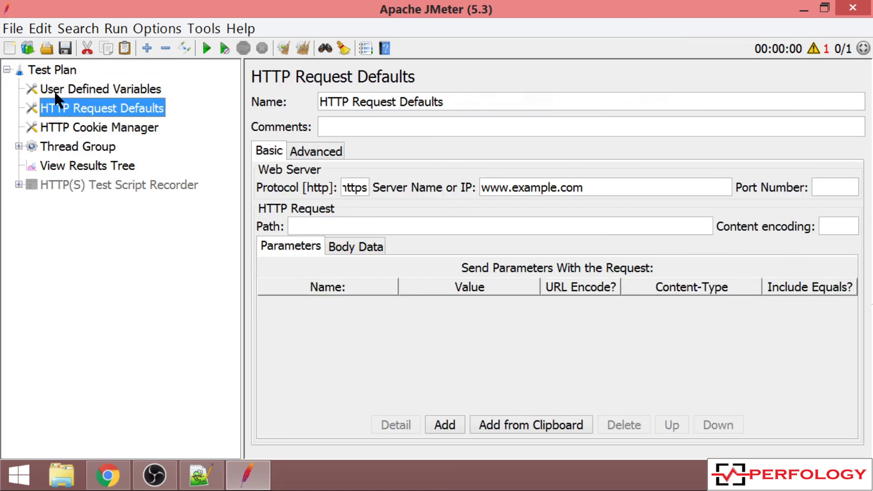
{"action": "left_click", "coordinate": [57, 91]}
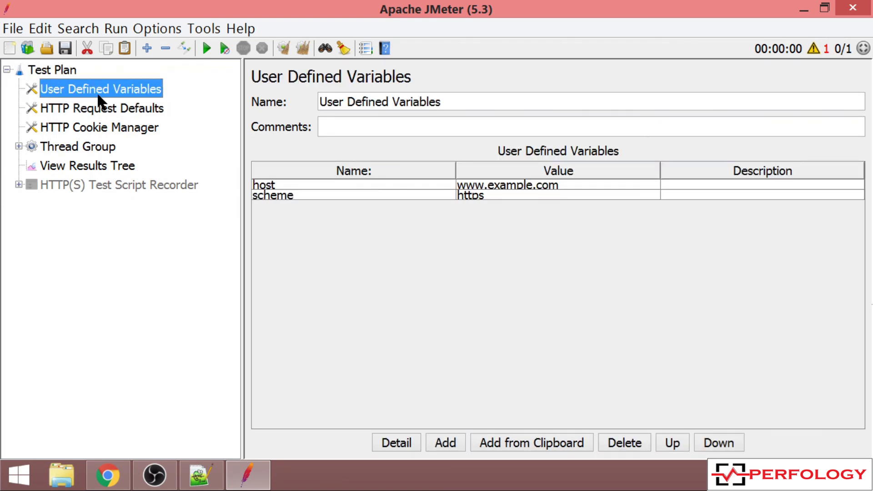
{"action": "left_click", "coordinate": [75, 113]}
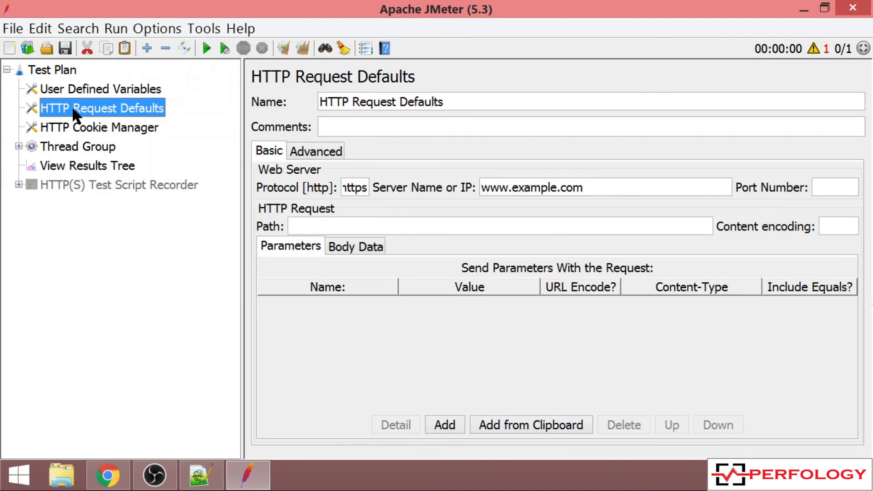
{"action": "left_click", "coordinate": [75, 130]}
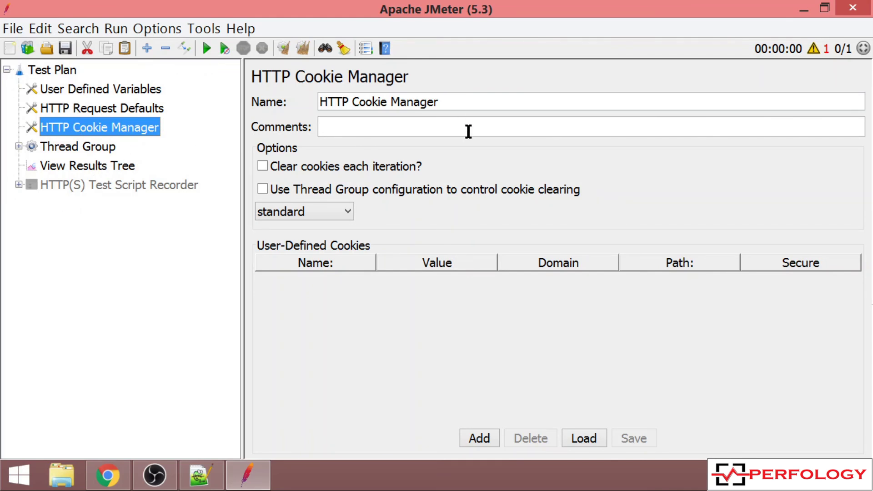
{"action": "left_click", "coordinate": [411, 128]}
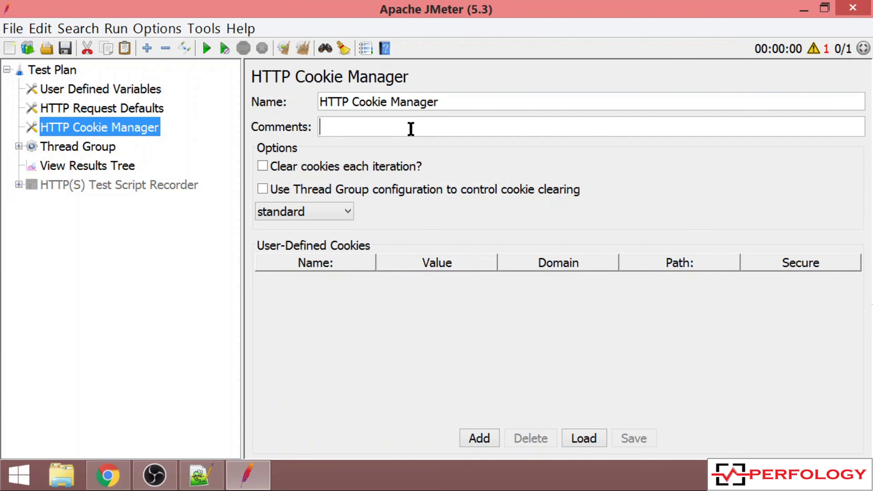
{"action": "left_click", "coordinate": [109, 109]}
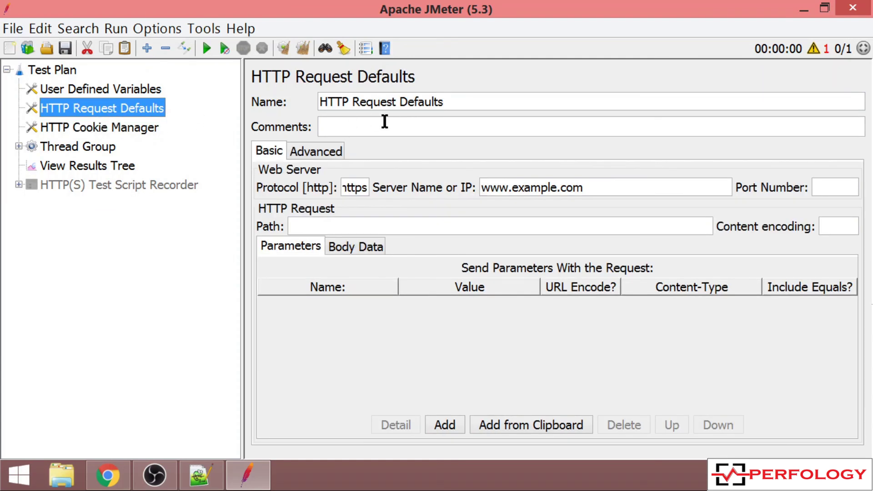